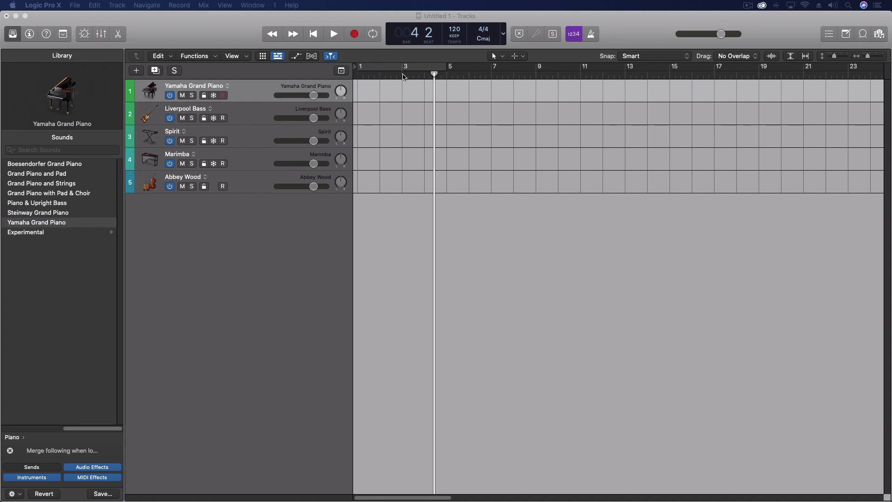
# Return the playhead to bar 1 at the start of the Untitled 1 project
pyautogui.click(358, 74)
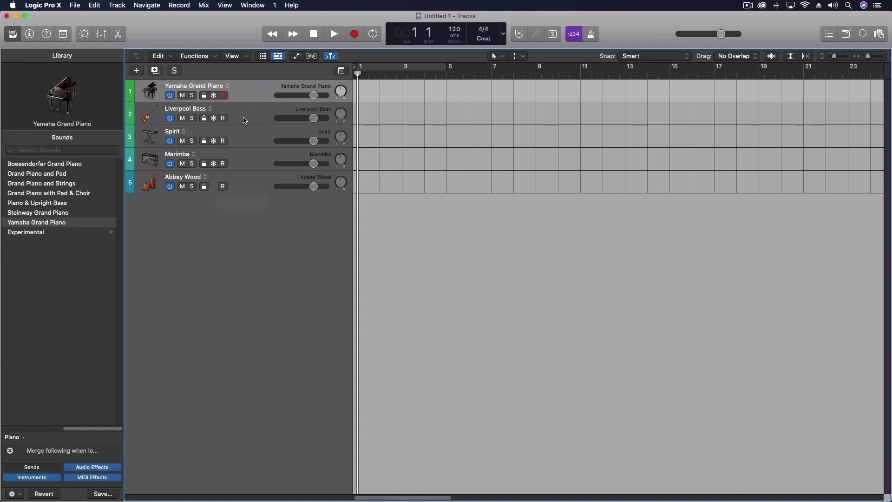
pyautogui.click(246, 117)
pyautogui.click(251, 95)
pyautogui.click(248, 120)
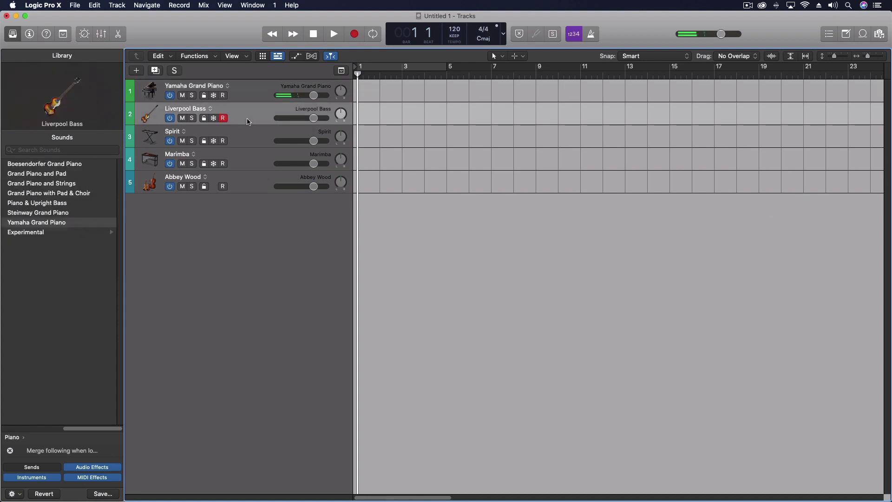
pyautogui.click(241, 134)
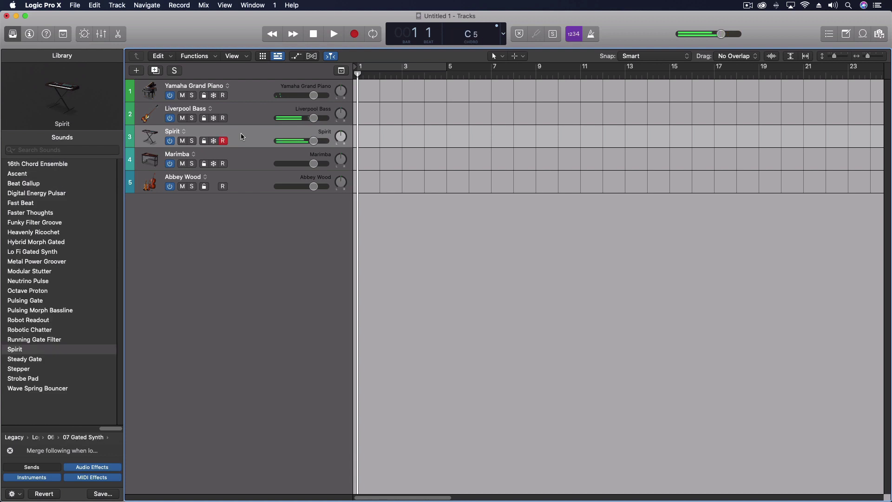
pyautogui.click(241, 161)
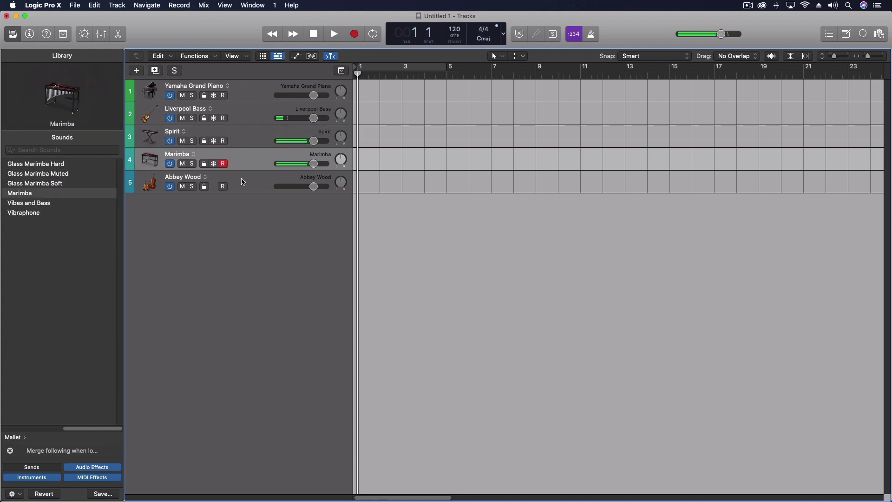
pyautogui.click(241, 178)
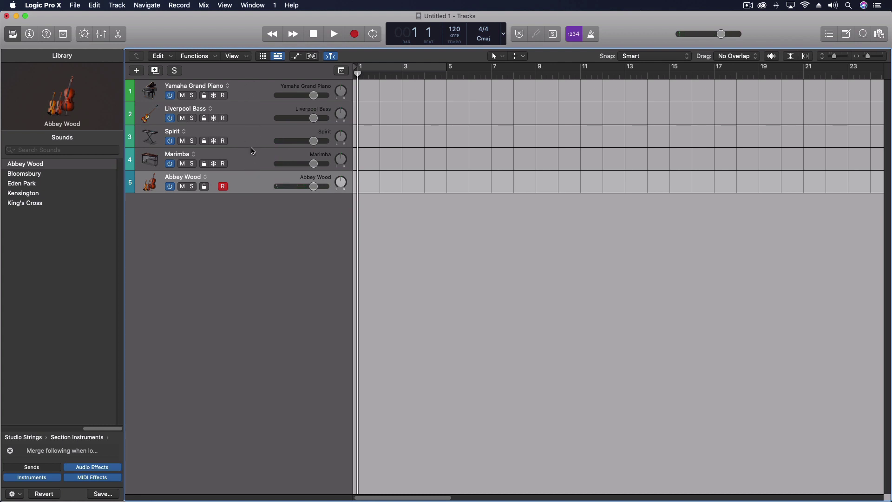
pyautogui.click(240, 97)
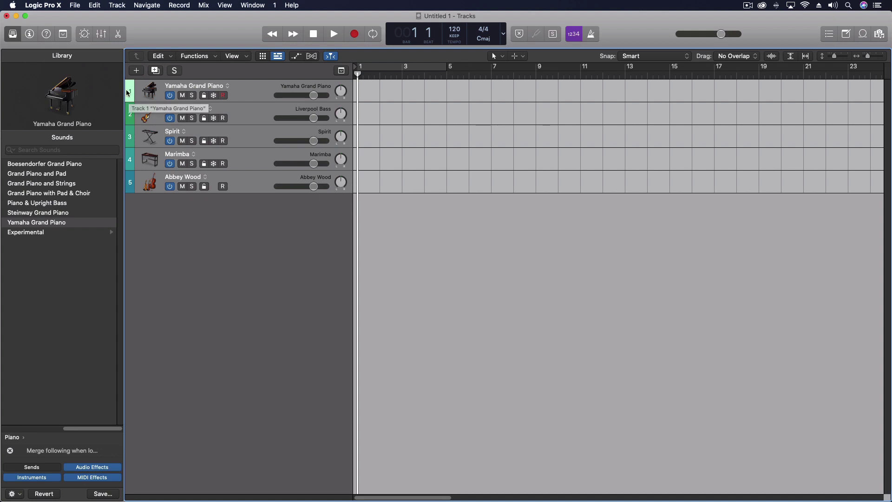
# Select each track in turn: Liverpool Bass, Spirit, Marimba, Abbey Wood, then Yamaha Grand Piano
pyautogui.click(130, 114)
pyautogui.click(129, 135)
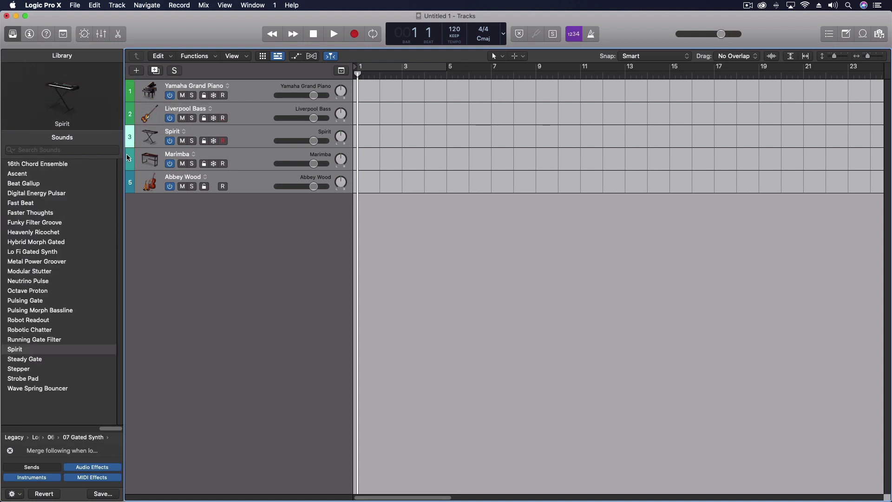
pyautogui.click(130, 159)
pyautogui.click(130, 182)
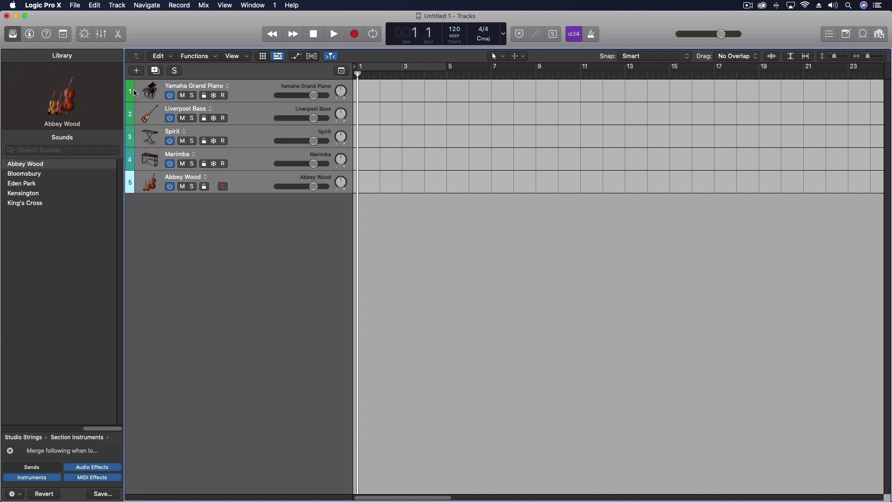
pyautogui.click(133, 90)
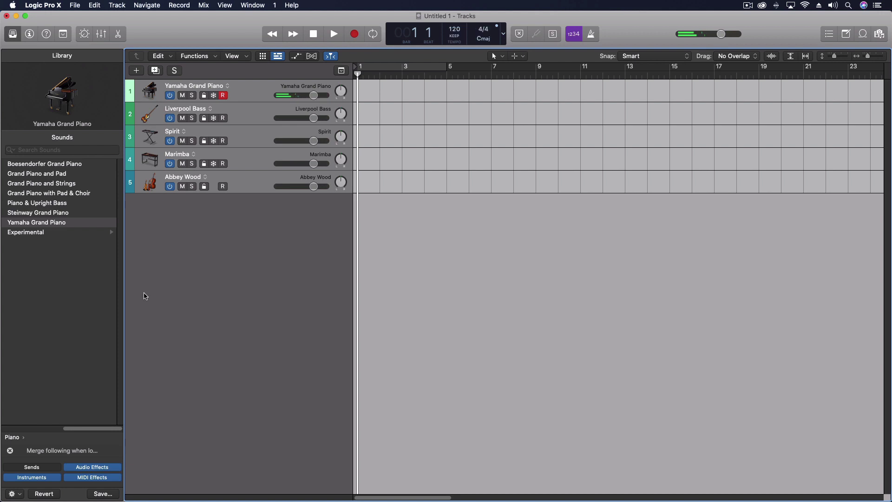
# Select the Spirit track and record a short MIDI region spanning about bars 1–2
pyautogui.click(130, 139)
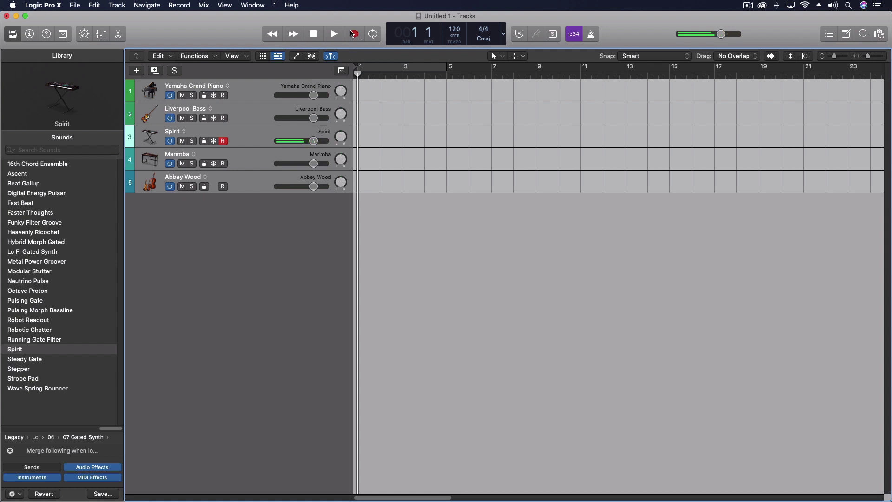
pyautogui.click(353, 33)
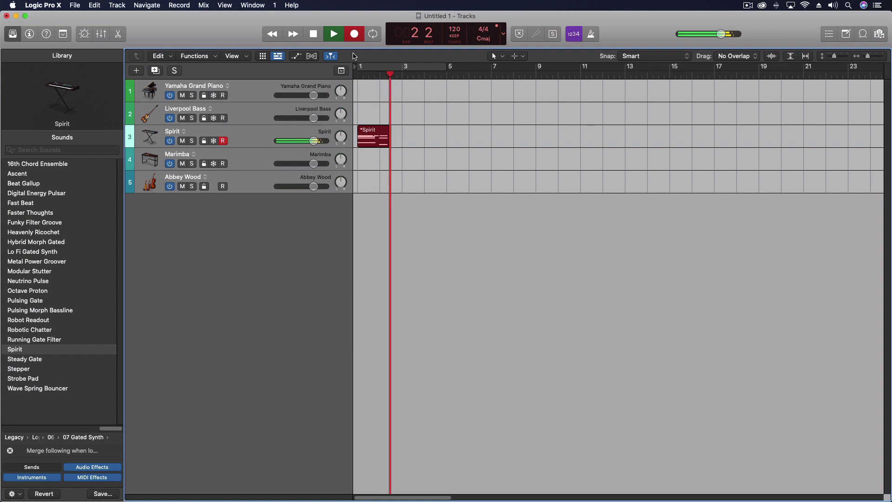
pyautogui.press('space')
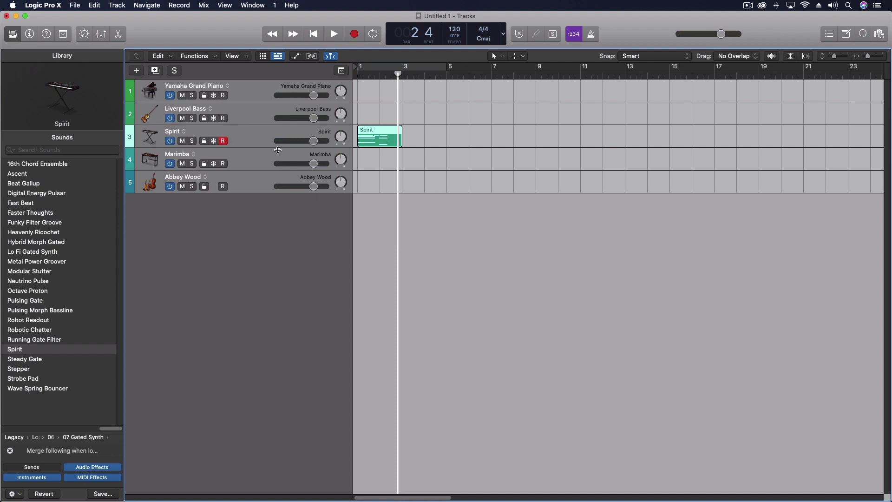
# Arm the Yamaha Grand Piano track, undo the recorded Spirit region, and return to bar 1
pyautogui.click(253, 144)
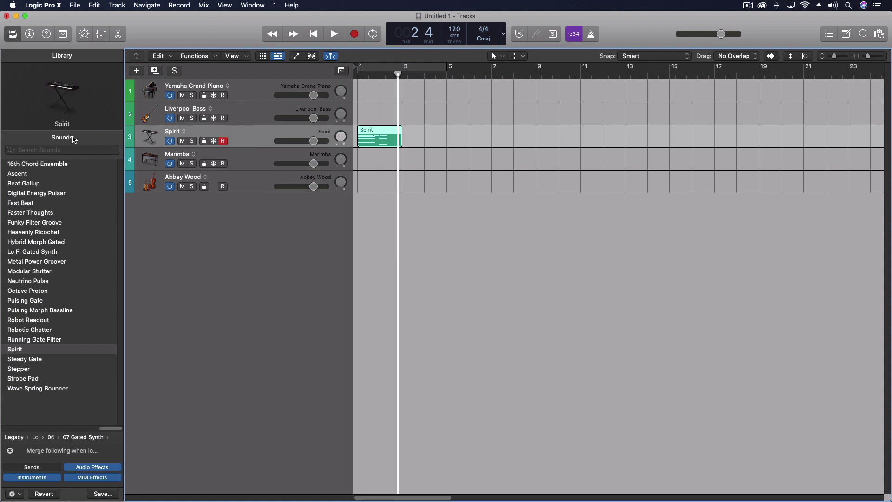
pyautogui.click(223, 95)
pyautogui.press('super+z')
pyautogui.press('Return')
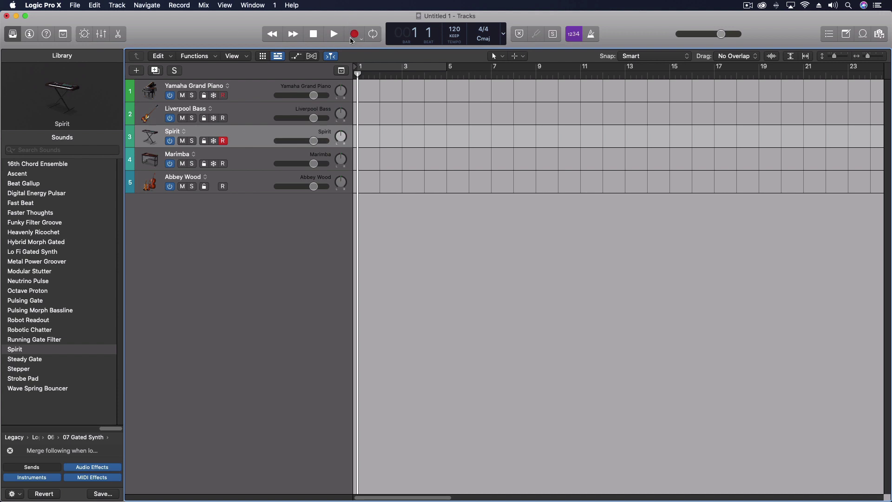
# Record a new MIDI take on Spirit across bars 1–4, creating an alias on Yamaha Grand Piano
pyautogui.click(351, 36)
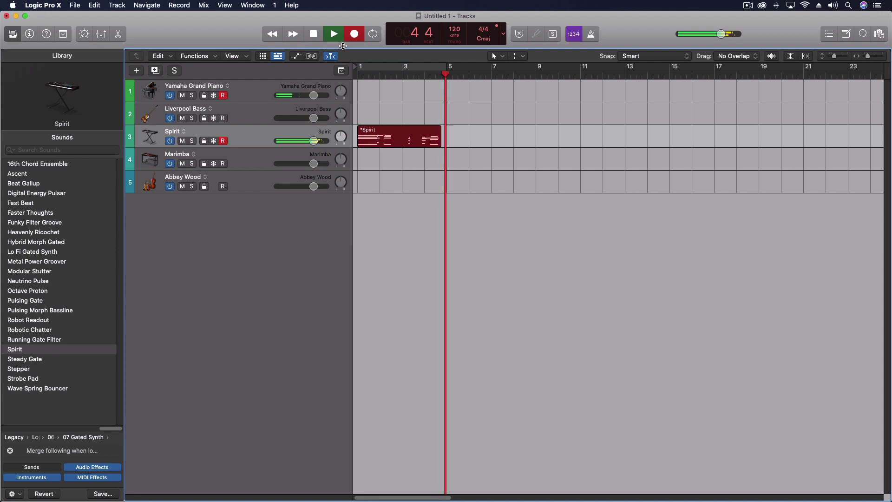
pyautogui.press('space')
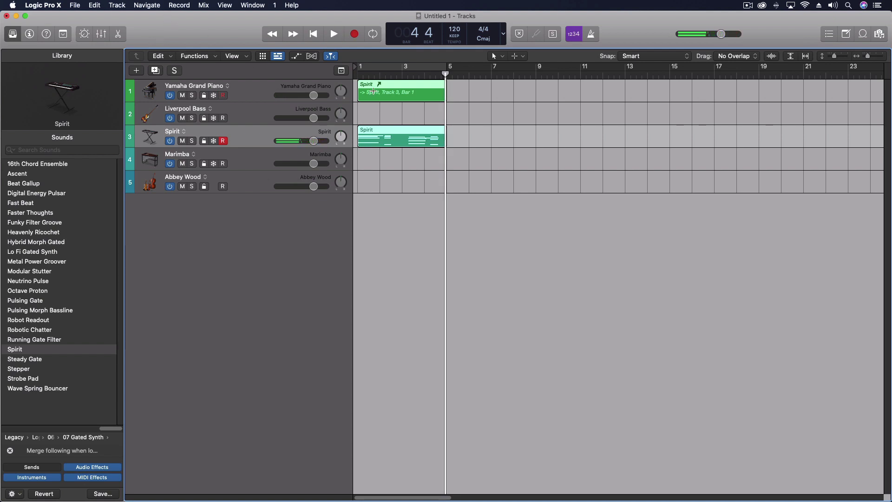
# Arm the Yamaha Grand Piano track and move four Spirit notes earlier to start at bar 3
pyautogui.click(223, 95)
pyautogui.doubleClick(409, 134)
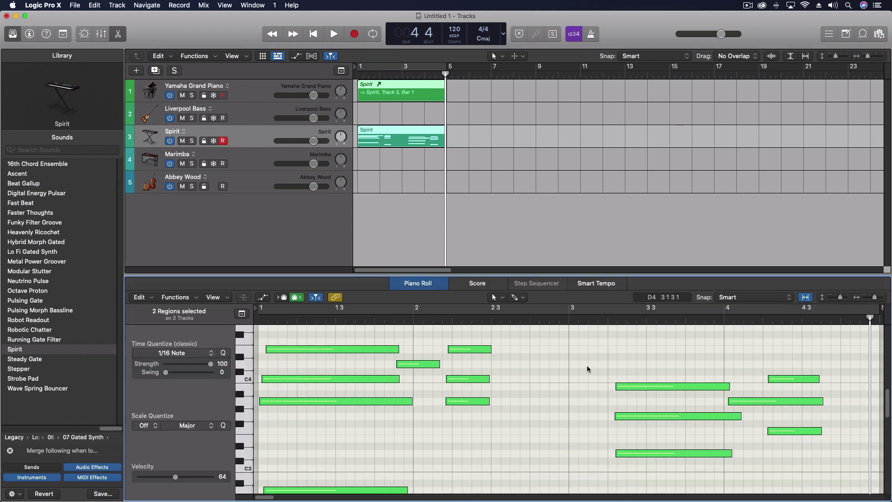
pyautogui.scroll(-1, 604, 404)
pyautogui.moveTo(632, 449); pyautogui.dragTo(593, 451)
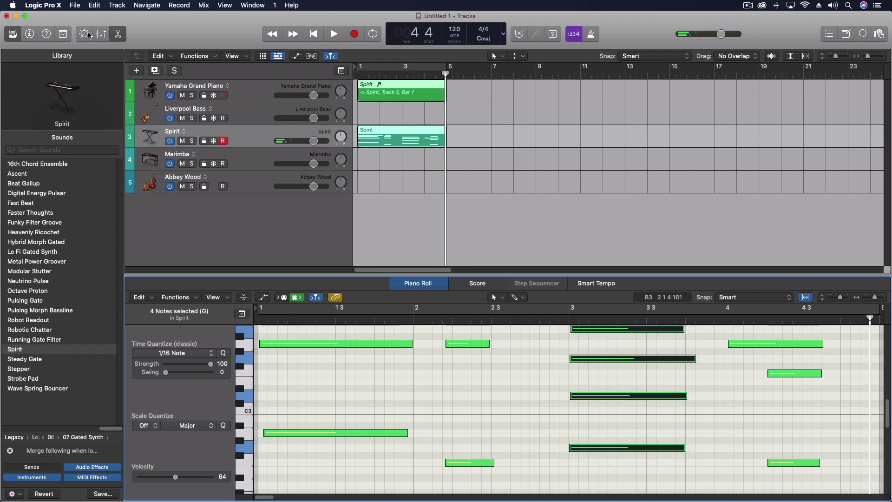
# Close the Piano Roll and play the project back from the beginning
pyautogui.click(117, 34)
pyautogui.click(313, 33)
pyautogui.click(334, 34)
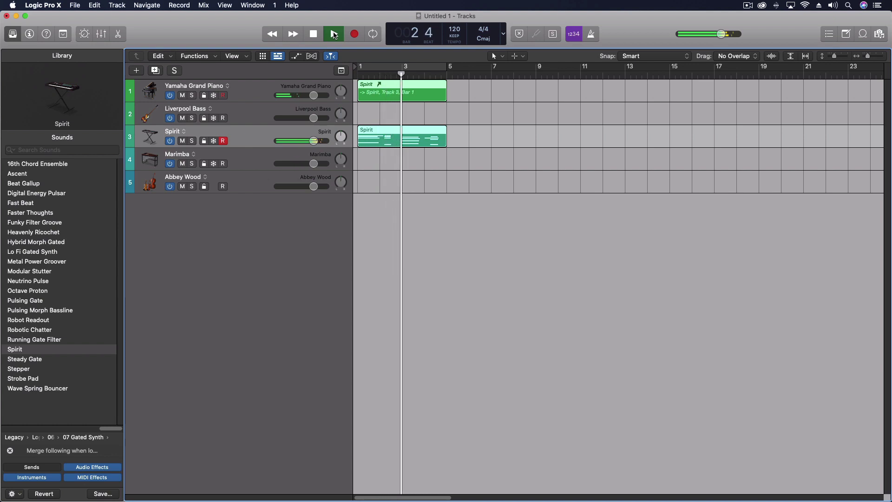
# Stop playback at bar 3, beat 3 and lower the Spirit track's volume to about -3 dB
pyautogui.click(315, 34)
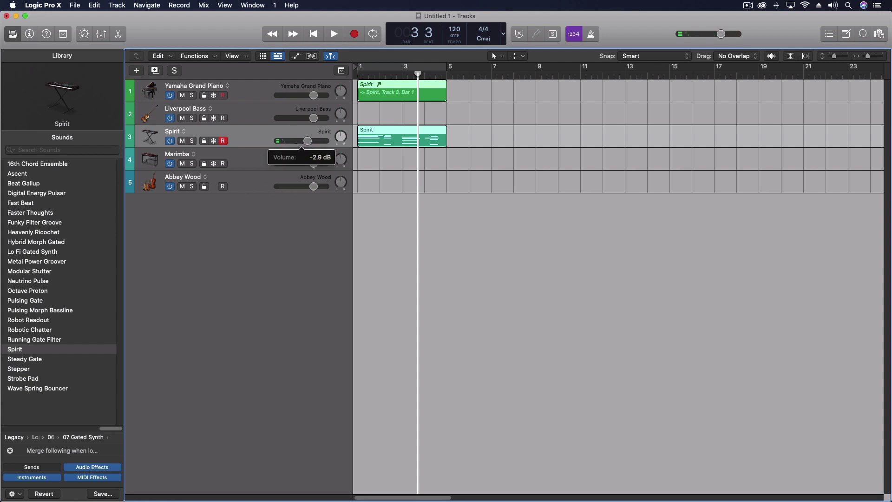
pyautogui.moveTo(307, 141); pyautogui.dragTo(300, 141)
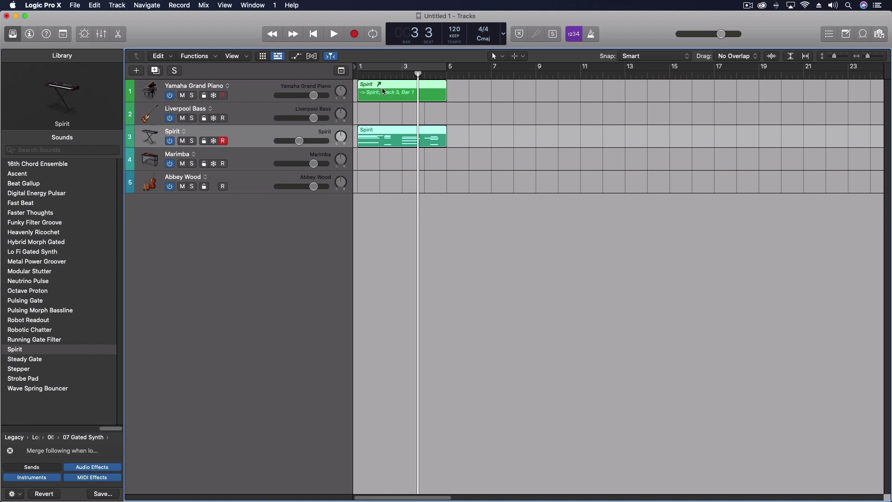
# Convert the alias region on the Yamaha Grand Piano track into an independent copy of the Spirit region
pyautogui.click(453, 84)
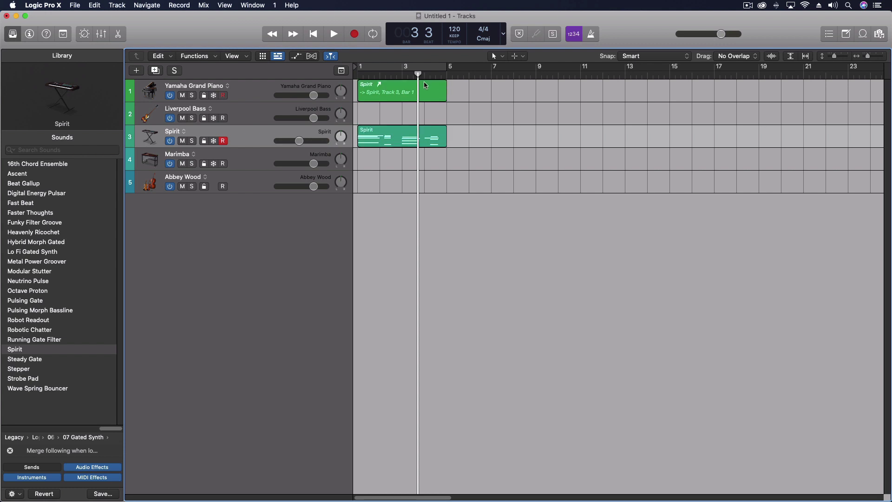
pyautogui.click(206, 57)
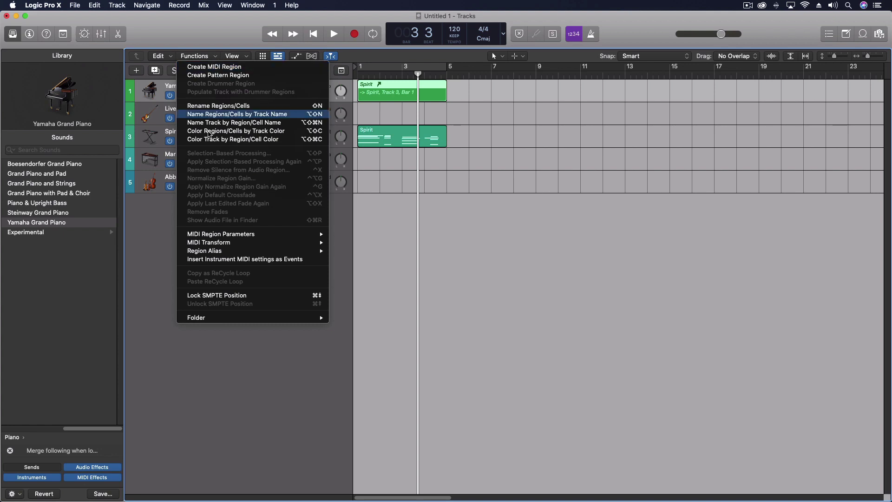
pyautogui.moveTo(316, 251)
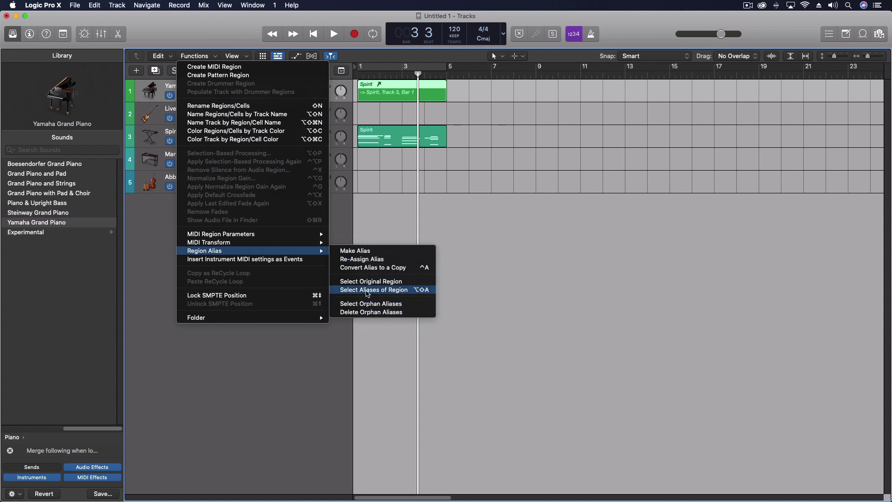
pyautogui.click(368, 269)
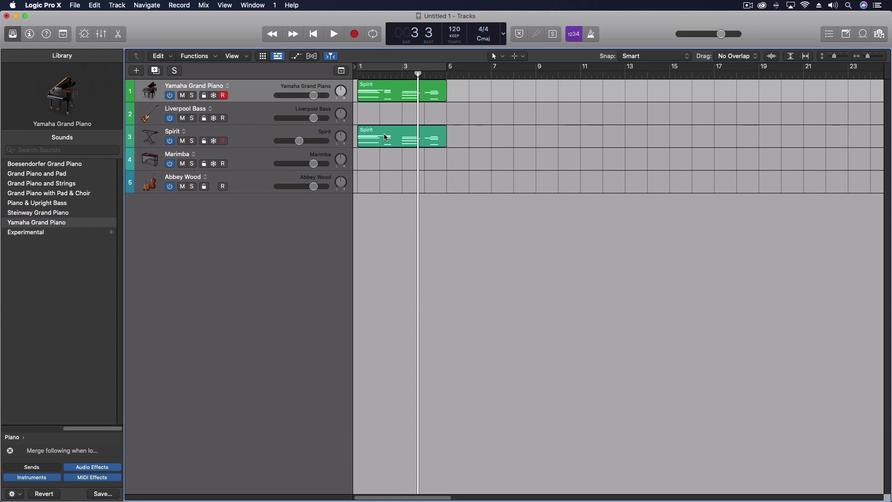
# Inspect the Yamaha Grand Piano region's notes in the Piano Roll, then close the editor
pyautogui.doubleClick(391, 90)
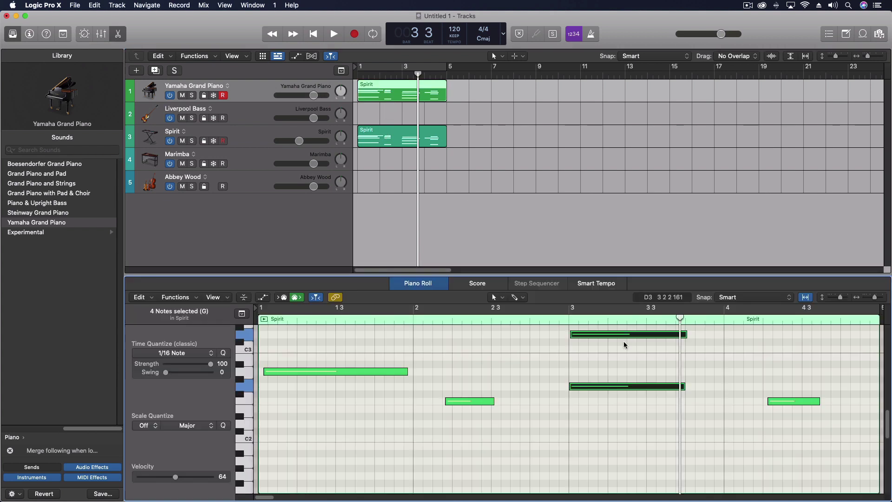
pyautogui.moveTo(617, 386); pyautogui.dragTo(493, 291)
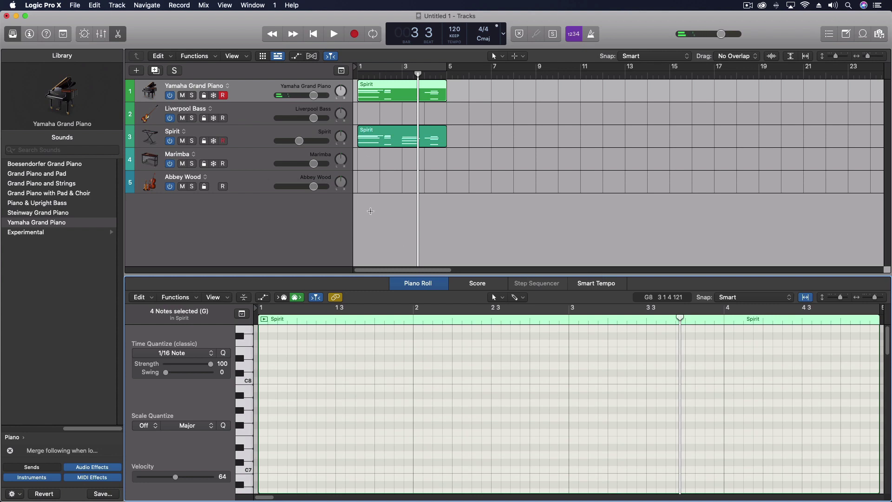
pyautogui.click(119, 34)
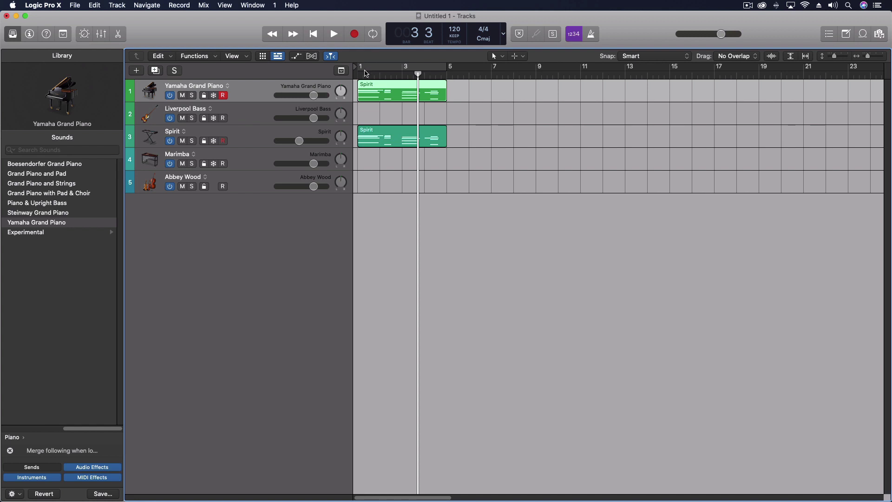
# Open the original Spirit region through the alias, then delete the alias from the Yamaha Grand Piano track
pyautogui.doubleClick(397, 88)
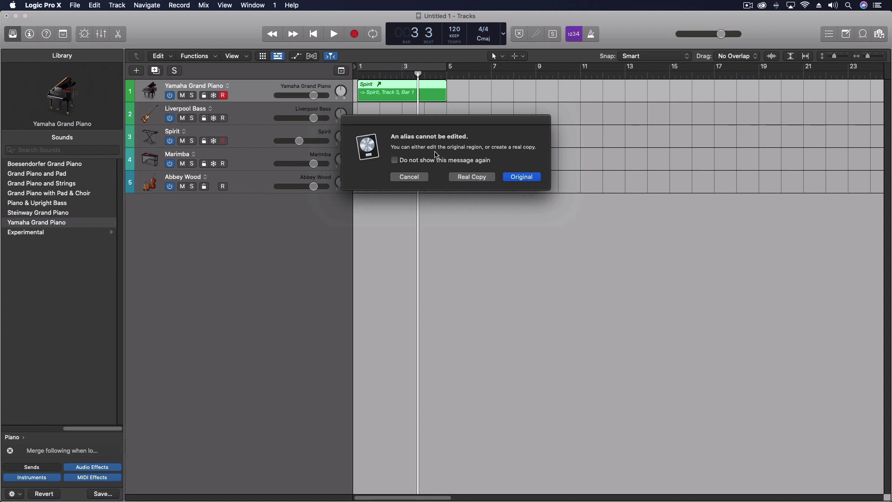
pyautogui.click(521, 177)
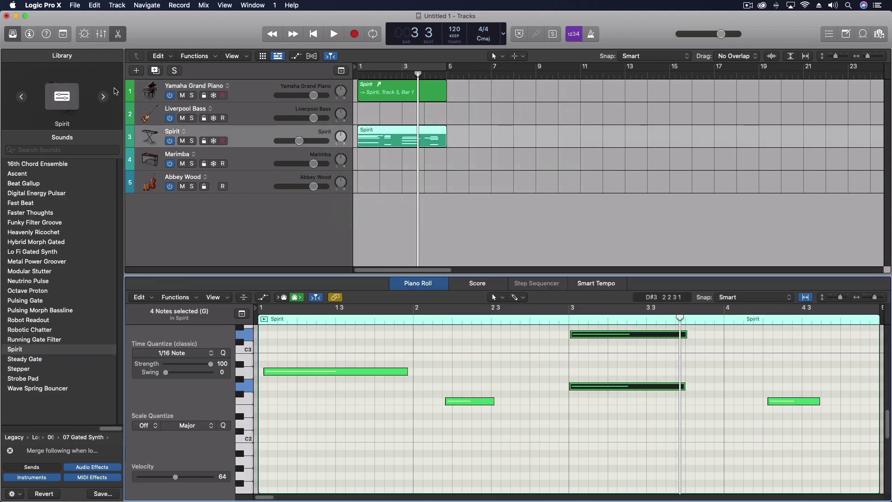
pyautogui.press('e')
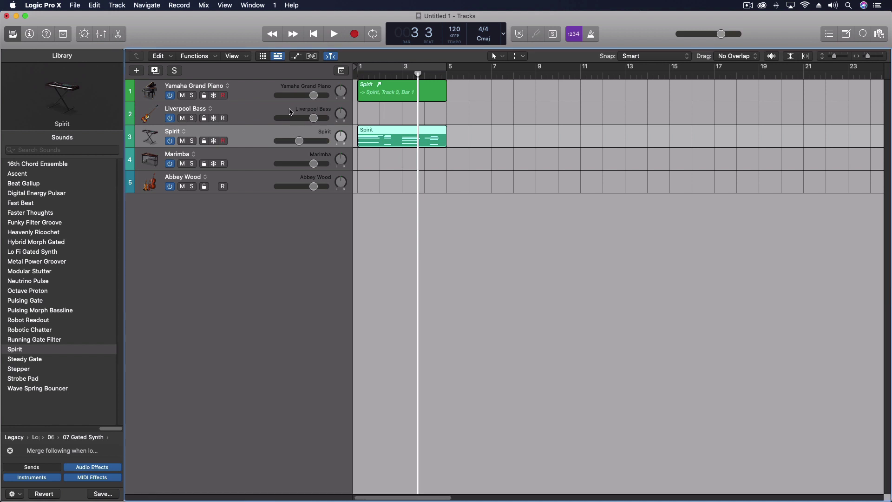
pyautogui.click(391, 87)
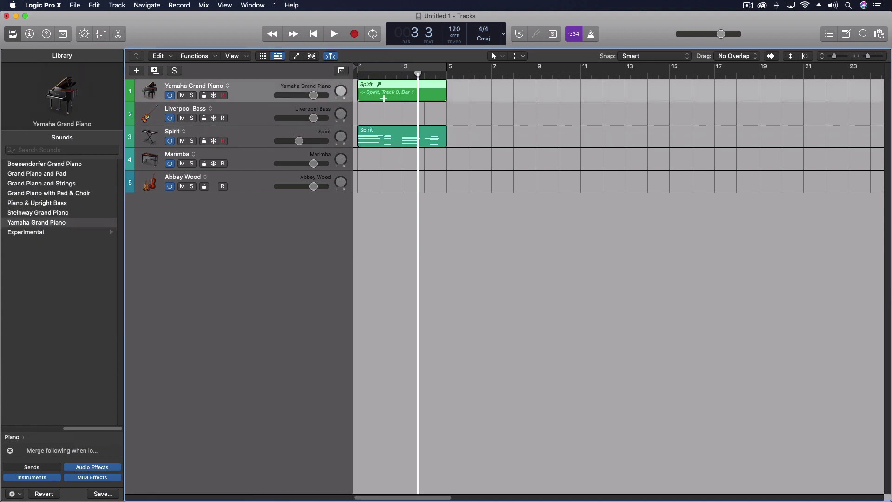
pyautogui.press('Delete')
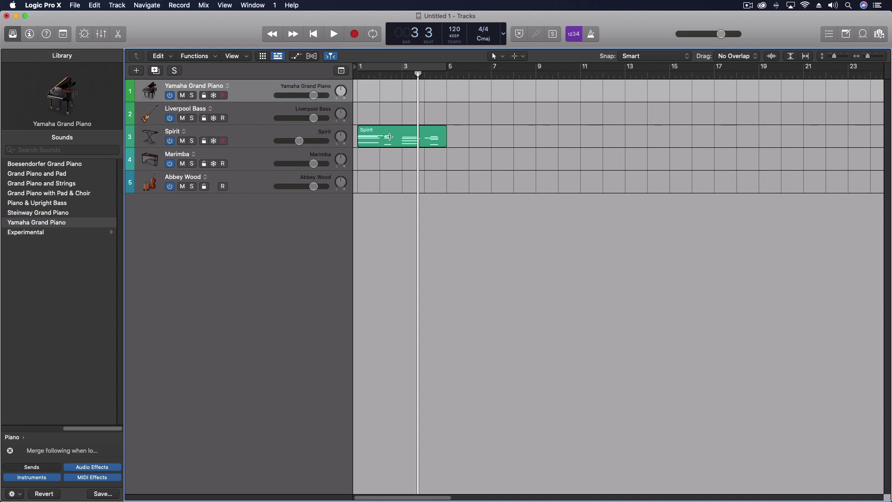
# Delete the Spirit region on track 3 and return the playhead to bar 1
pyautogui.click(389, 135)
pyautogui.press('Delete')
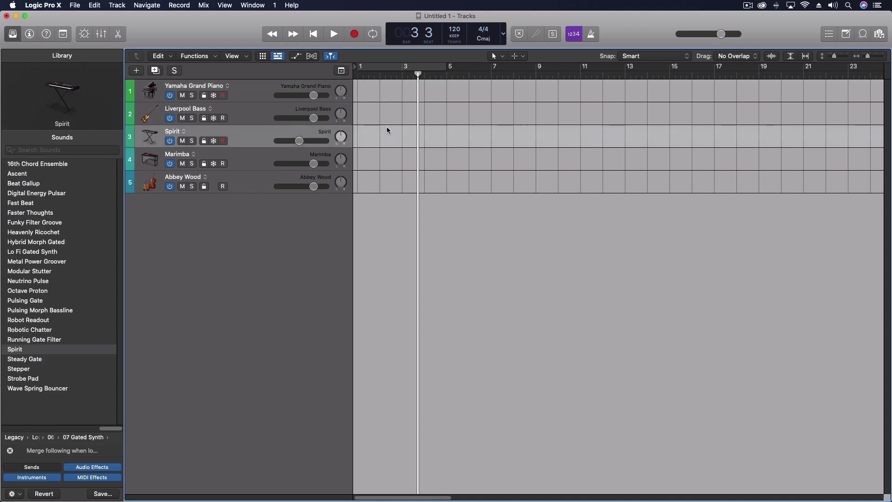
pyautogui.press('Return')
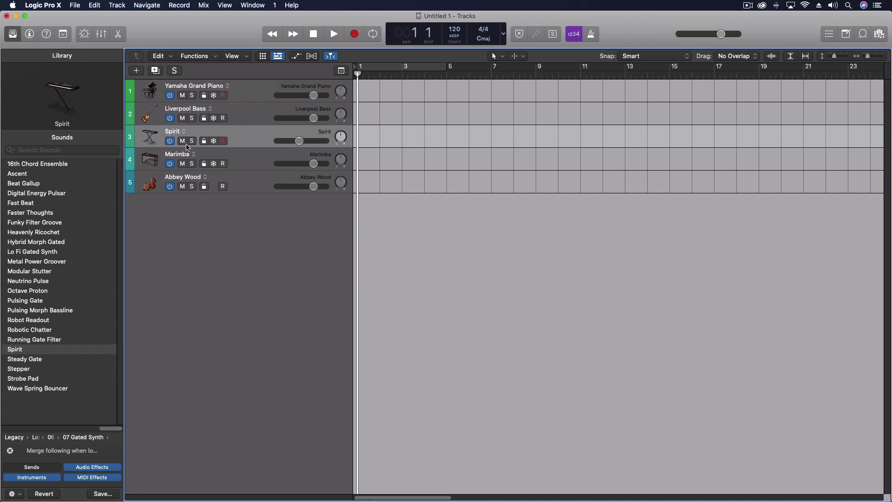
# Show the Yamaha Grand Piano track settings in the Inspector, leaving MIDI Channel set to All
pyautogui.click(29, 37)
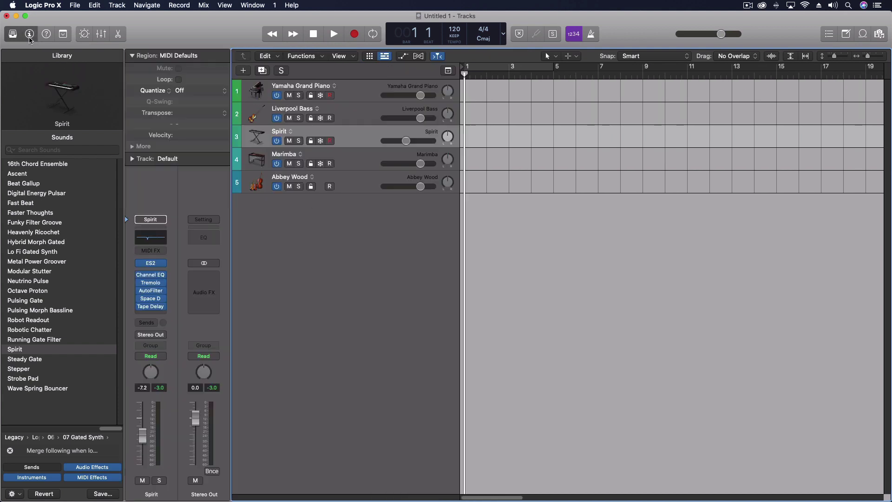
pyautogui.click(132, 159)
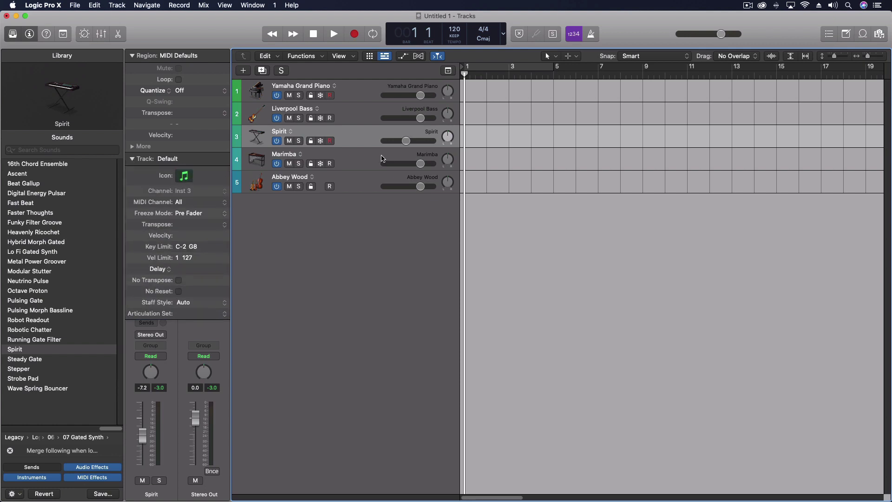
pyautogui.click(354, 93)
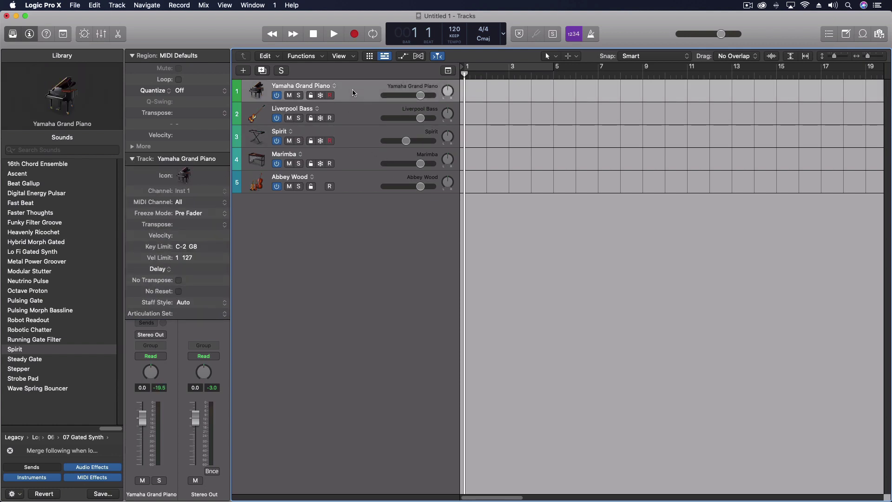
pyautogui.click(188, 202)
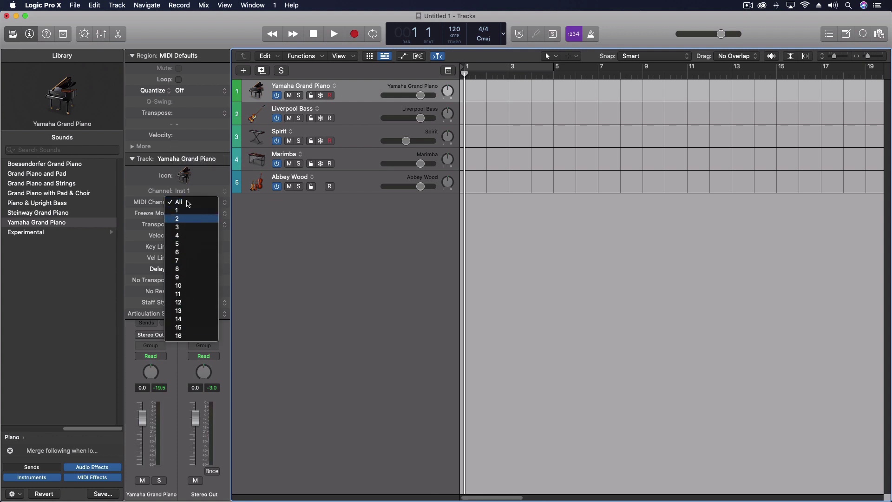
pyautogui.click(261, 220)
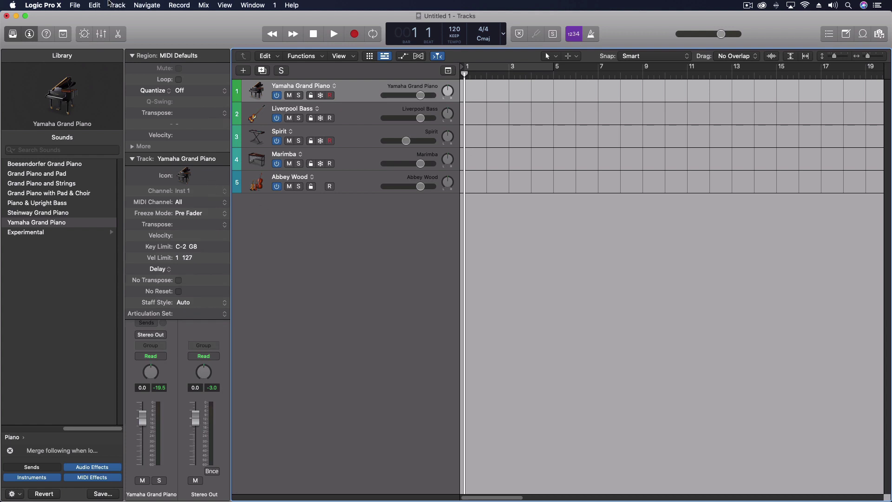
pyautogui.click(73, 4)
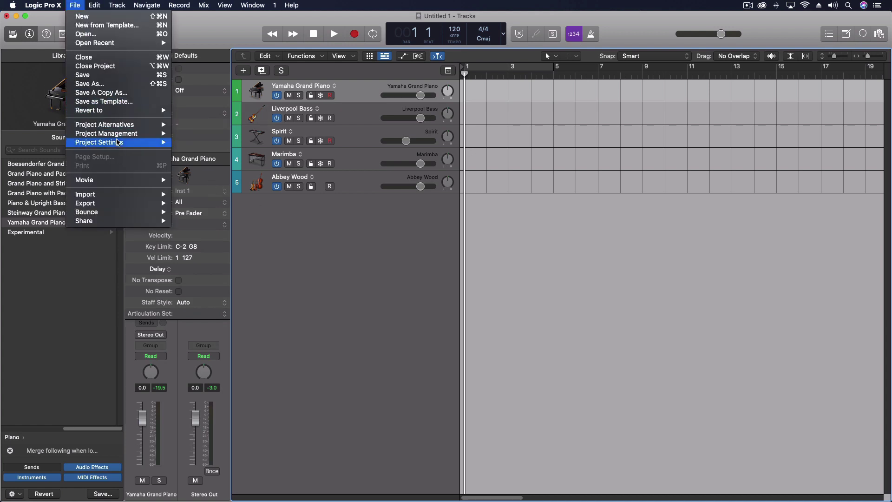
pyautogui.moveTo(118, 142)
pyautogui.click(219, 178)
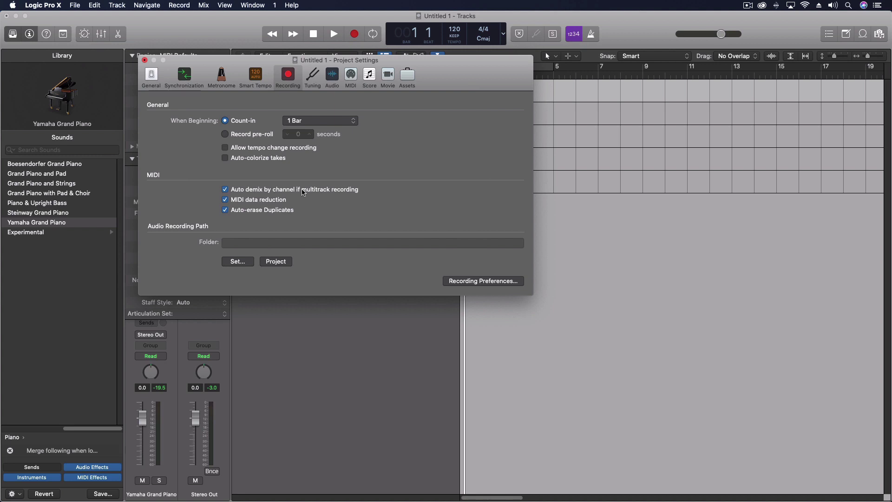
pyautogui.click(145, 61)
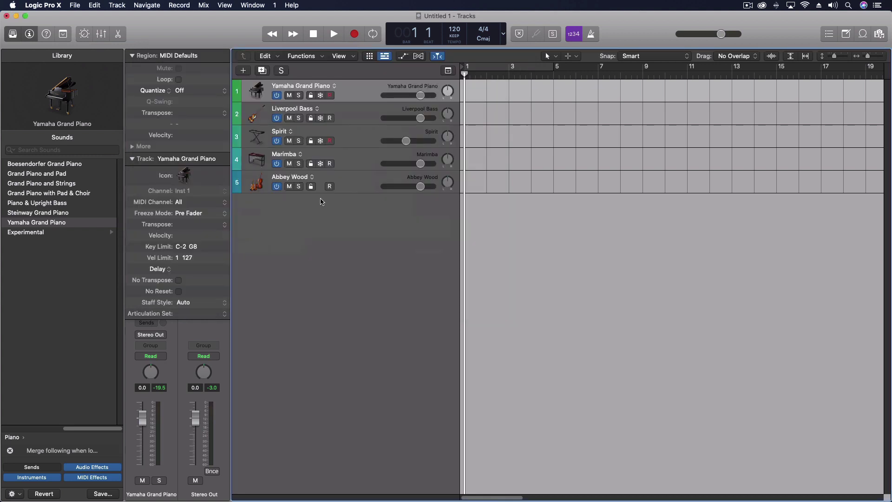
# Switch focus among the tracks and turn off record-enable on Yamaha Grand Piano
pyautogui.click(351, 134)
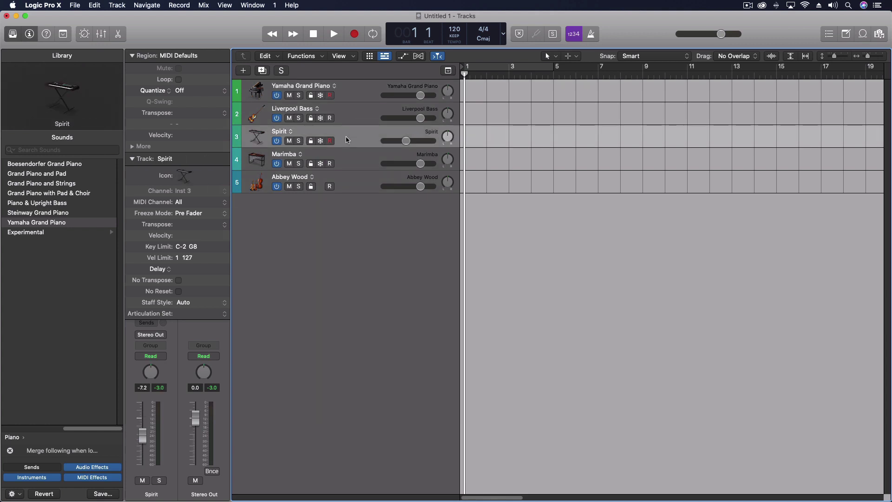
pyautogui.click(347, 90)
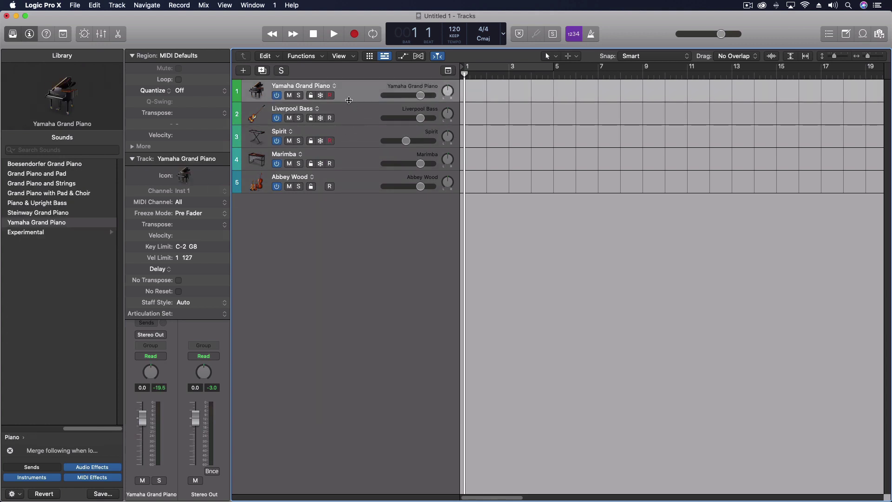
pyautogui.click(330, 95)
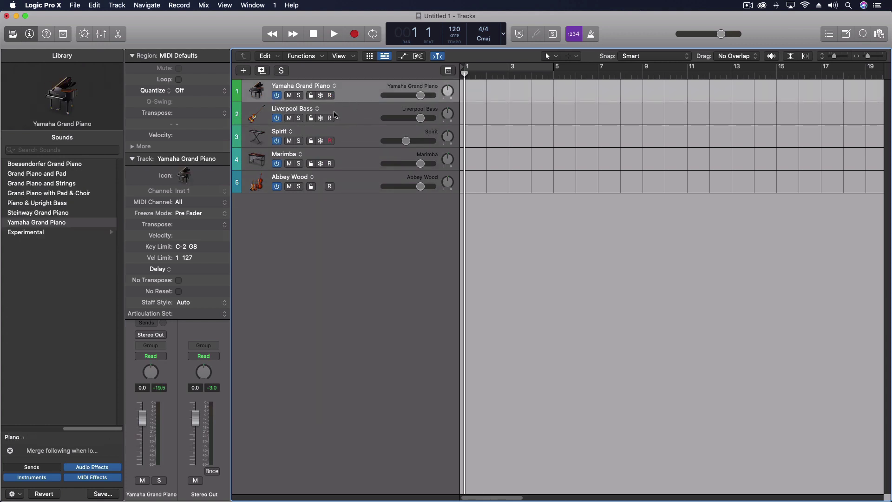
pyautogui.click(335, 140)
pyautogui.click(351, 115)
pyautogui.click(351, 90)
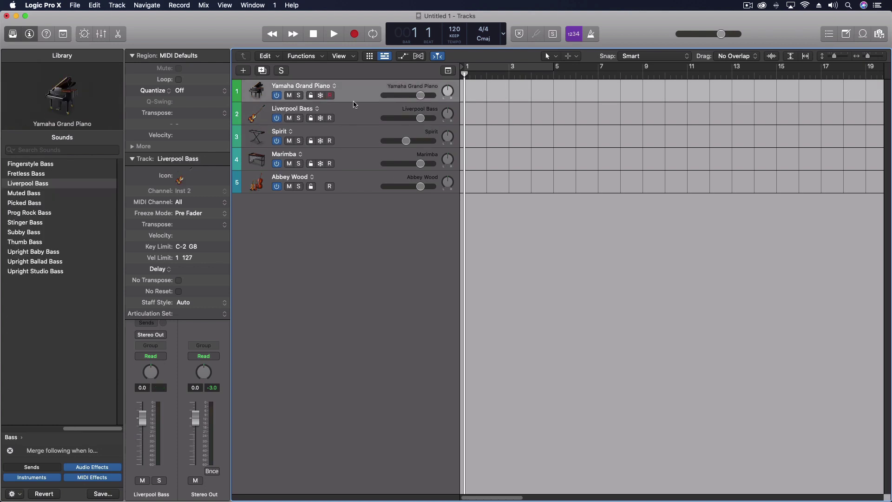
pyautogui.click(357, 135)
pyautogui.click(357, 163)
# Arm Abbey Wood, Spirit and Yamaha Grand Piano for recording, leaving Spirit focused
pyautogui.click(344, 182)
pyautogui.click(330, 186)
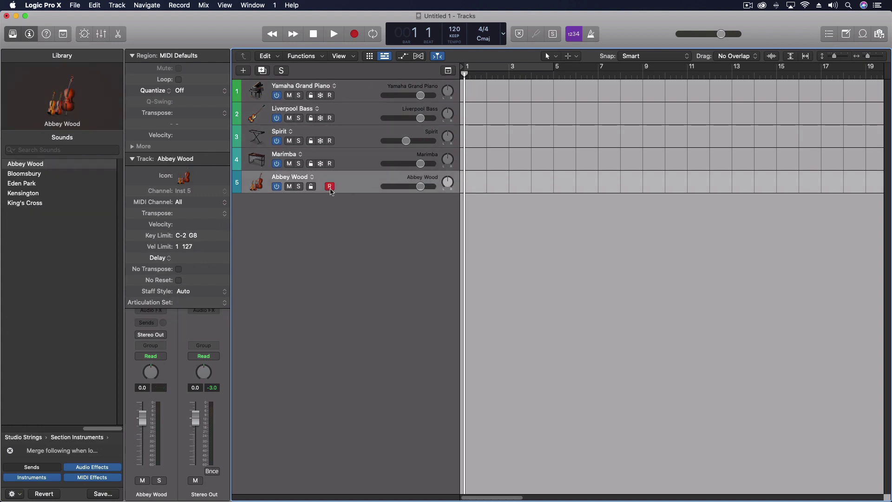
pyautogui.click(329, 186)
pyautogui.click(354, 139)
pyautogui.click(329, 140)
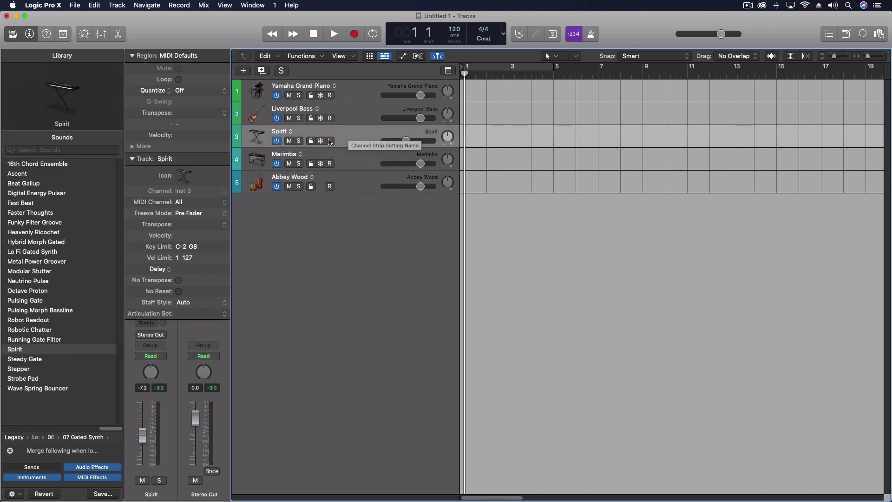
pyautogui.click(330, 95)
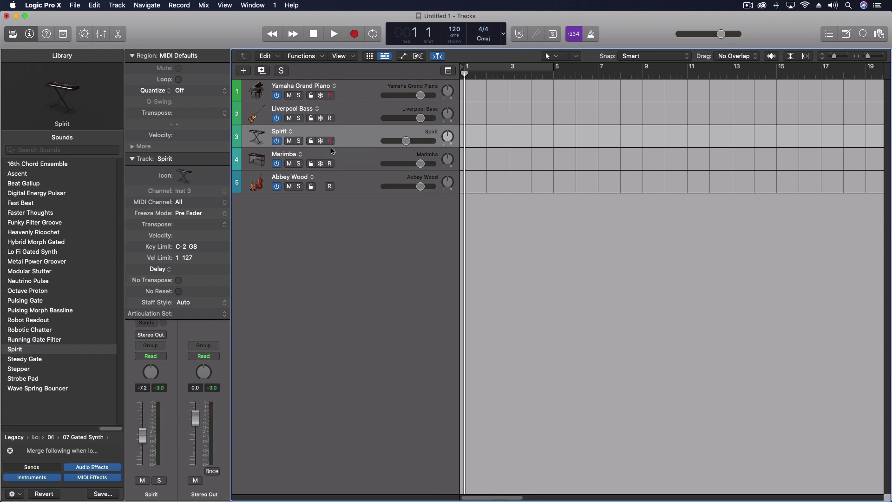
# Record a short MIDI take, which lands as a region on Spirit spanning about bars 1–2
pyautogui.click(354, 34)
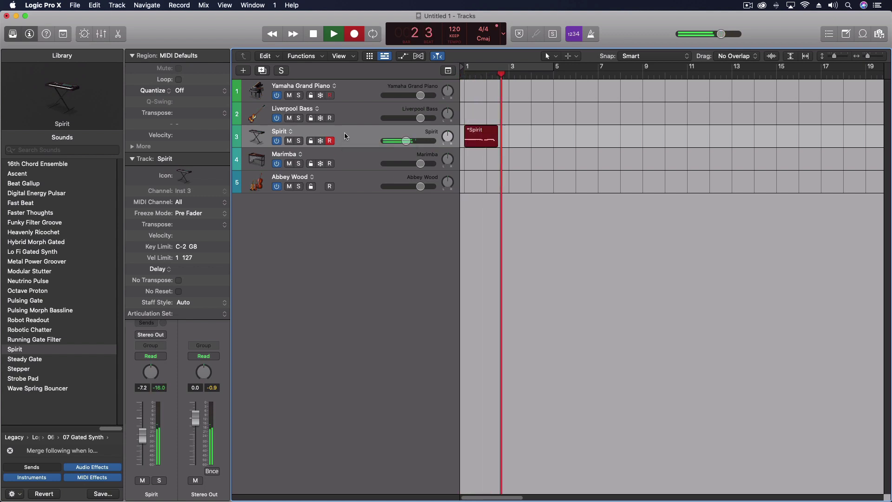
pyautogui.press('space')
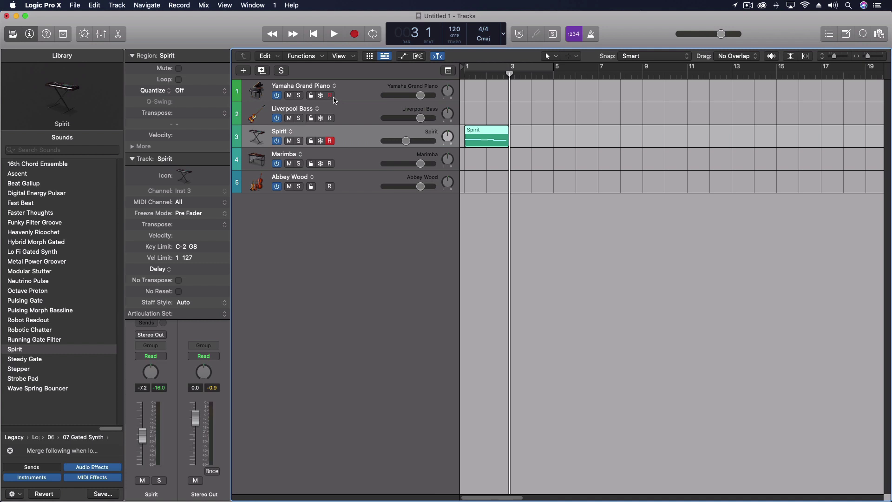
# Set Yamaha Grand Piano to MIDI channel 2 and Spirit to MIDI channel 1
pyautogui.click(350, 91)
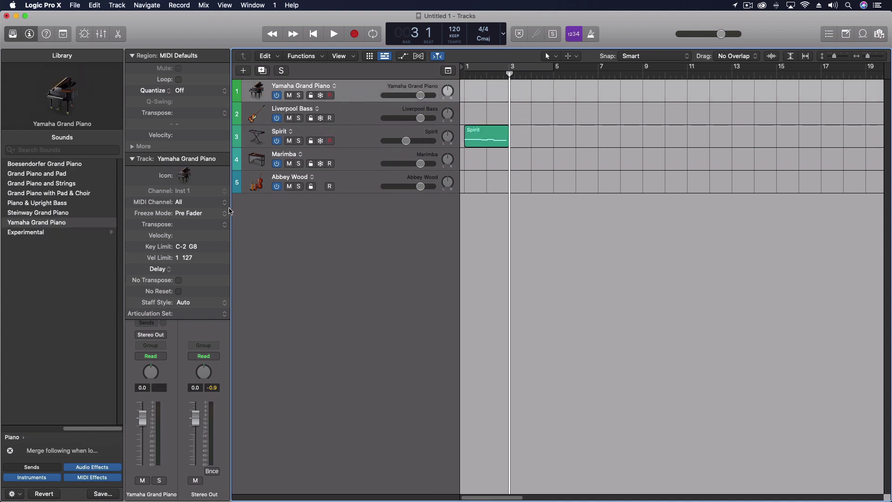
pyautogui.click(210, 200)
pyautogui.click(208, 219)
pyautogui.click(359, 135)
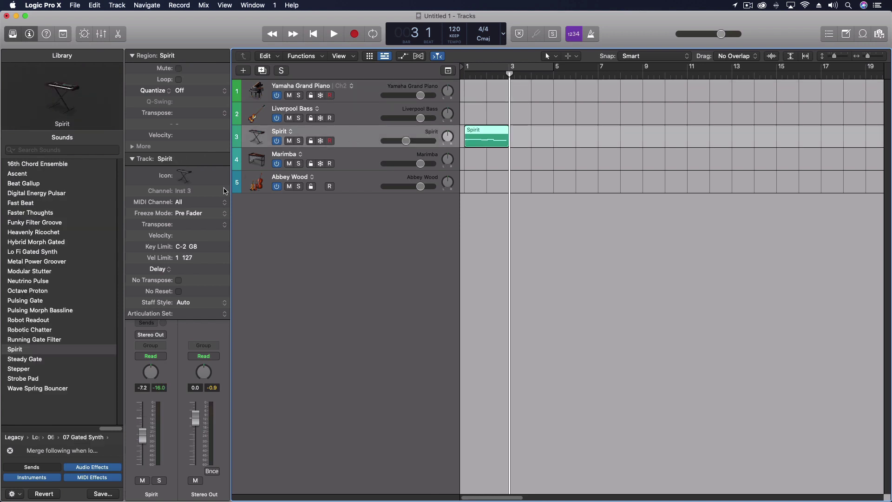
pyautogui.click(200, 205)
pyautogui.click(205, 210)
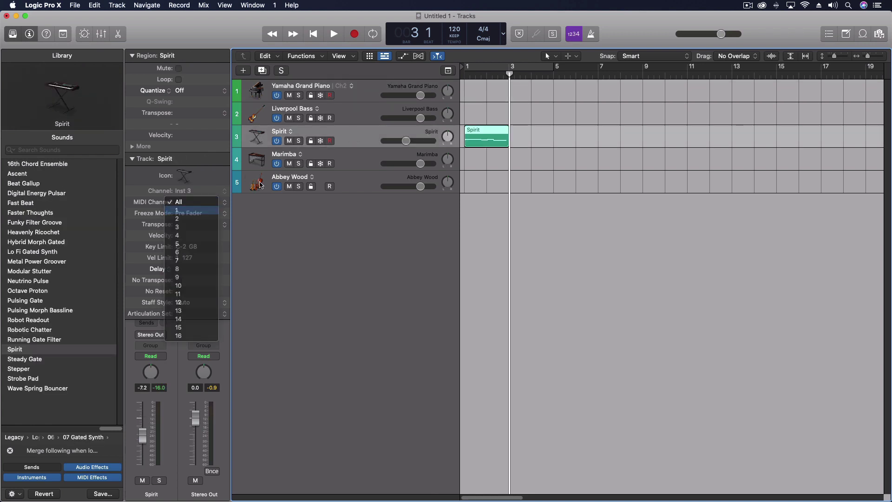
# Delete the Spirit region and start recording on Yamaha Grand Piano from bar 1
pyautogui.click(497, 123)
pyautogui.click(485, 127)
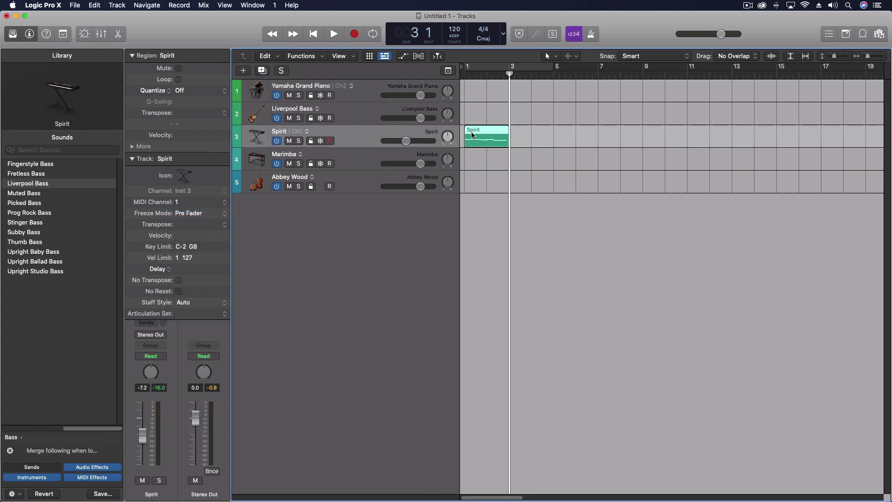
pyautogui.press('Delete')
pyautogui.press('Return')
pyautogui.click(363, 85)
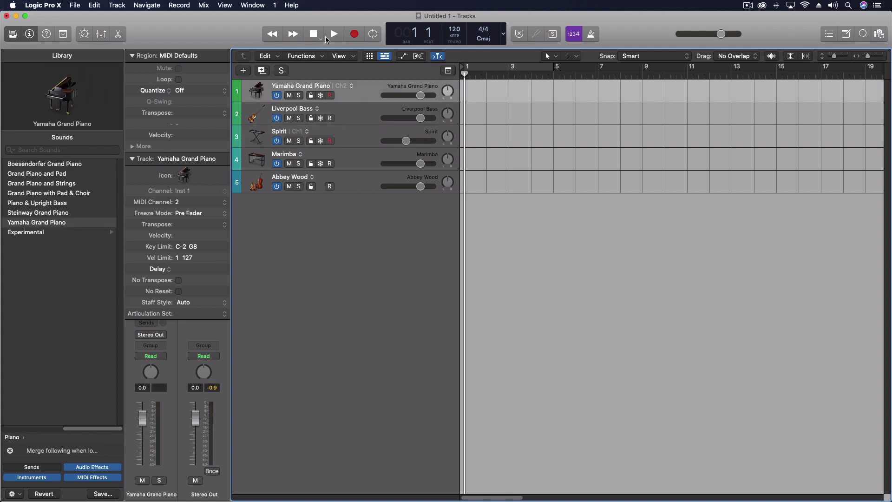
pyautogui.click(355, 34)
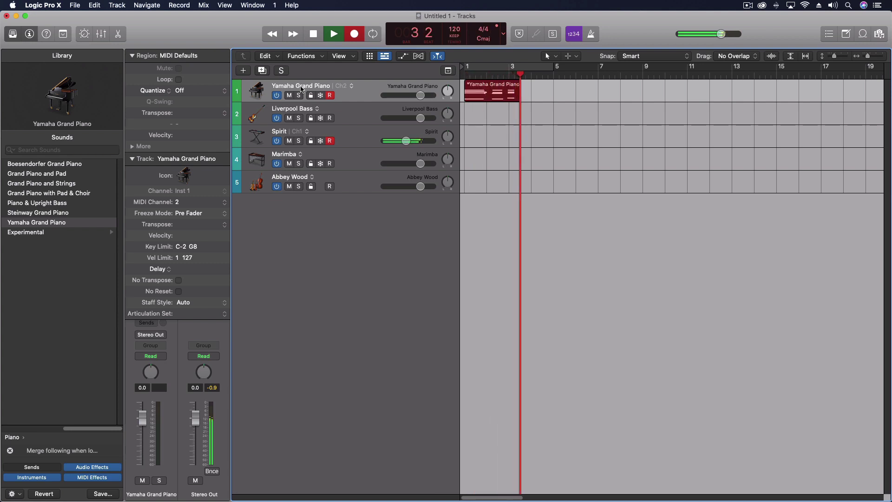
# Stop recording and focus Spirit to inspect the new Yamaha Grand Piano region on it
pyautogui.press('space')
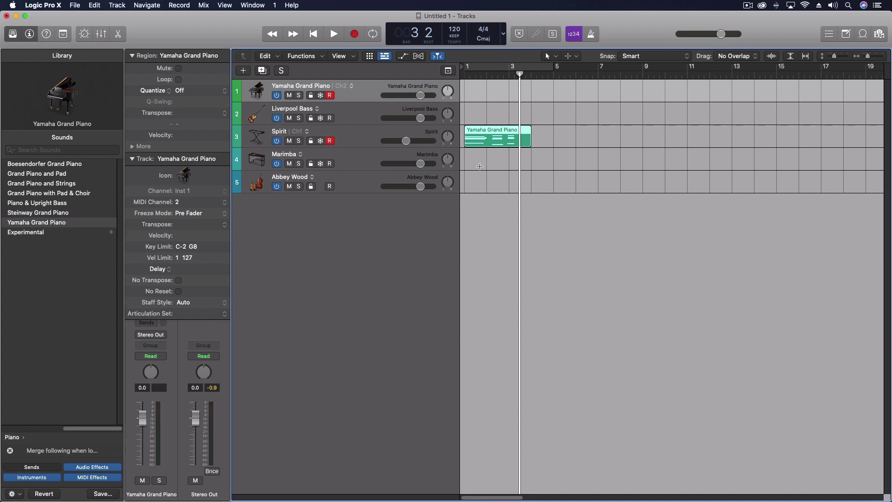
pyautogui.click(352, 143)
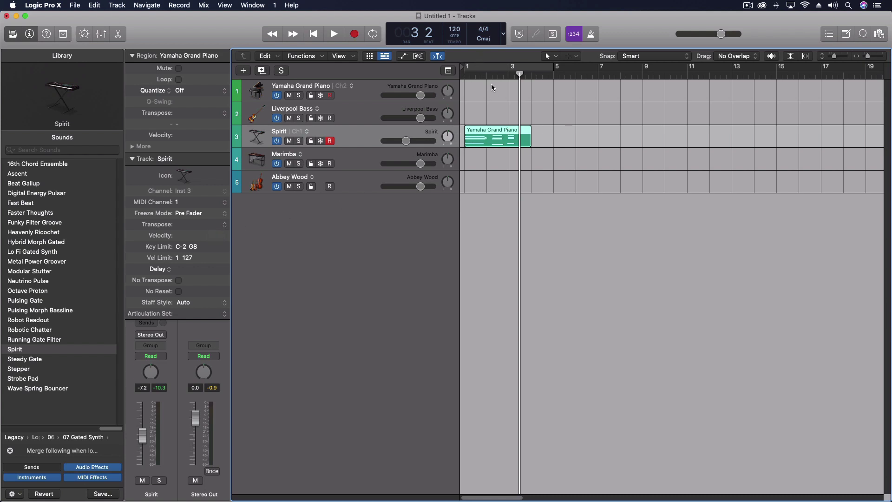
# Record-enable Spirit, move Abbey Wood between tracks 2 and 3, then return it below Marimba
pyautogui.click(356, 182)
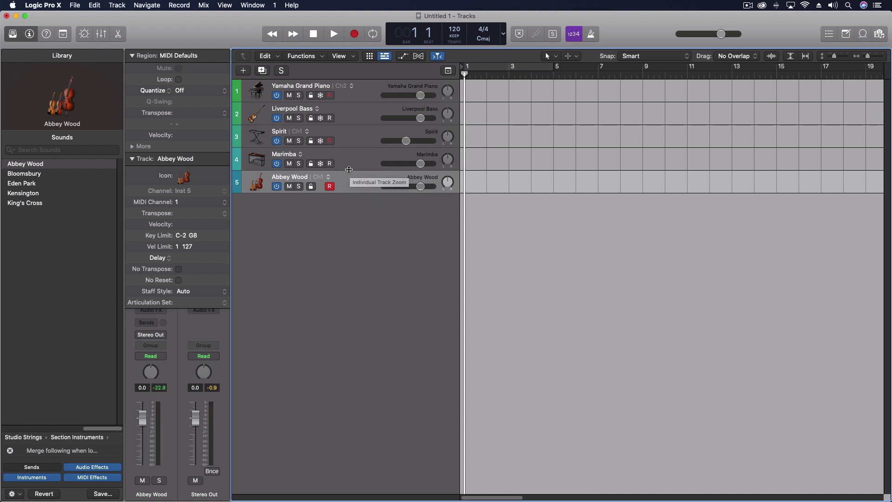
pyautogui.click(330, 141)
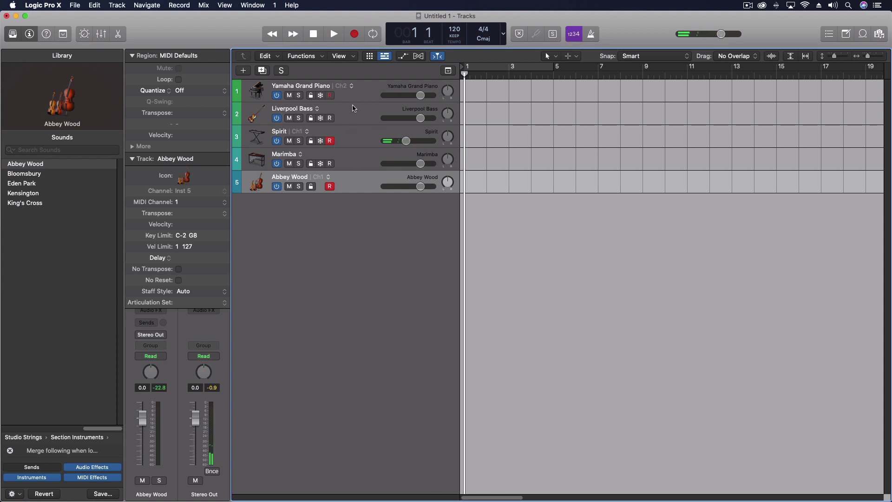
pyautogui.moveTo(350, 177); pyautogui.dragTo(353, 135)
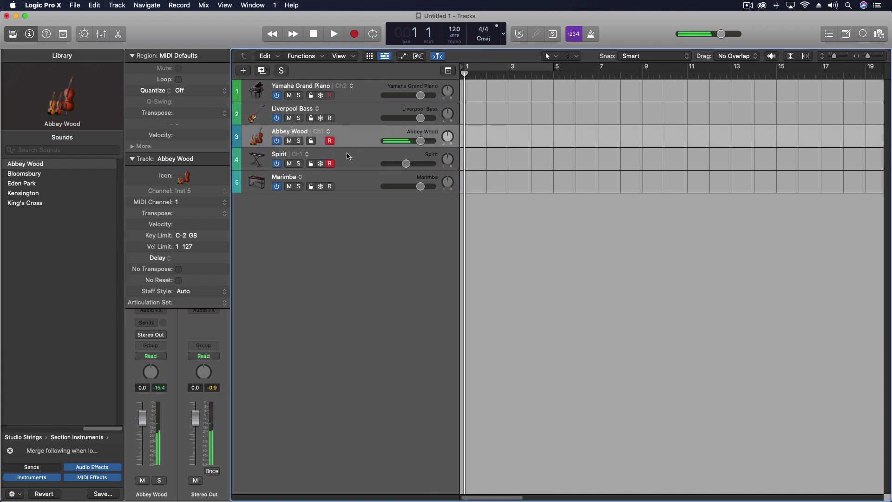
pyautogui.moveTo(351, 137); pyautogui.dragTo(350, 216)
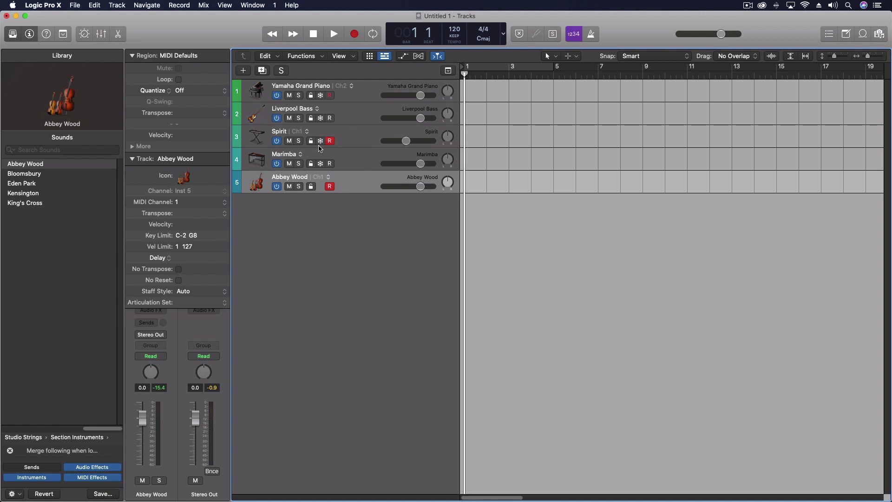
# Set the MIDI channel to All on Spirit, Abbey Wood and Yamaha Grand Piano, then refocus Spirit
pyautogui.click(353, 135)
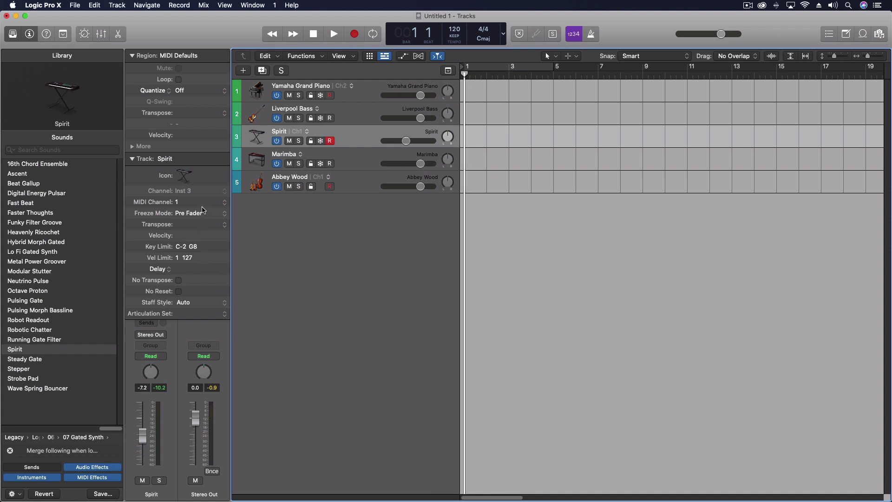
pyautogui.click(224, 202)
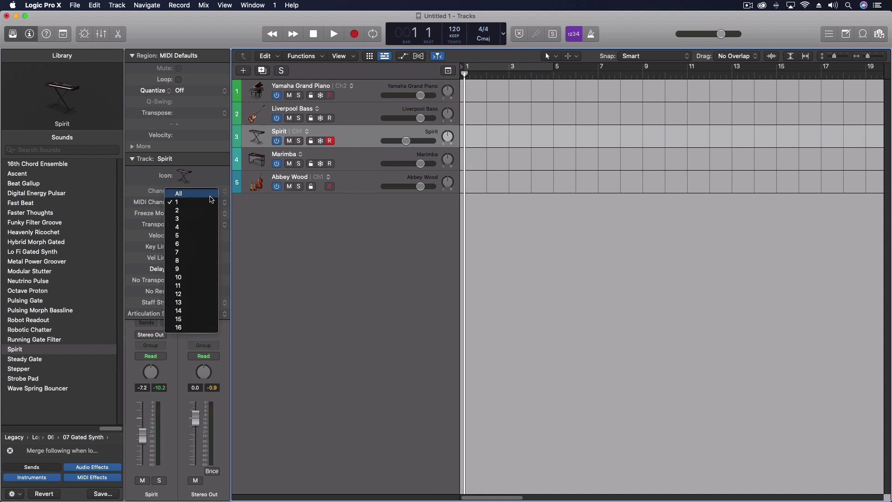
pyautogui.click(211, 201)
pyautogui.click(357, 181)
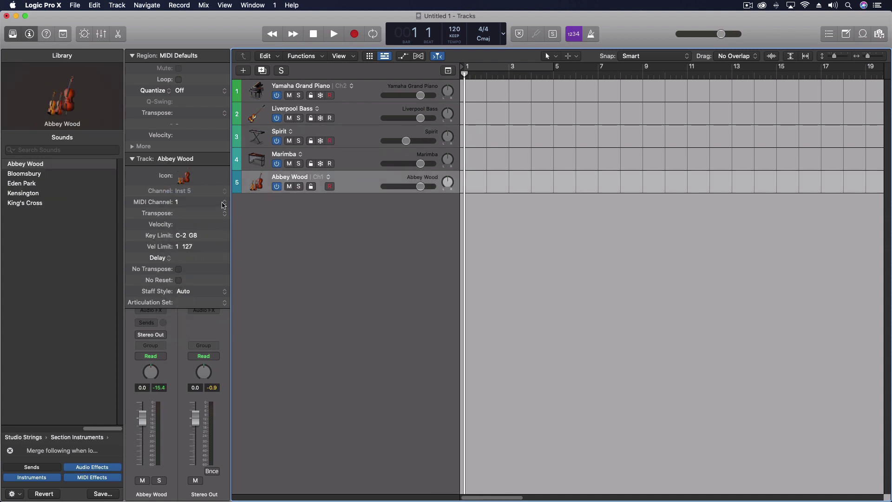
pyautogui.click(224, 205)
pyautogui.click(211, 193)
pyautogui.click(363, 90)
pyautogui.click(225, 206)
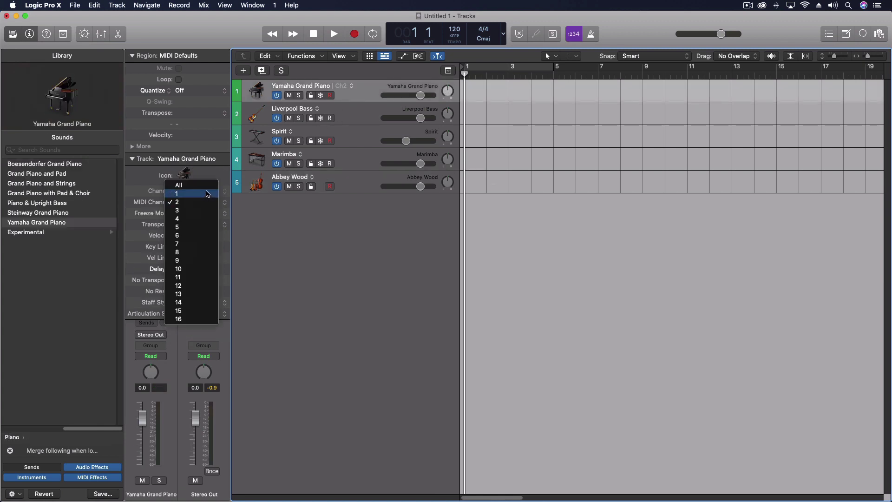
pyautogui.click(205, 185)
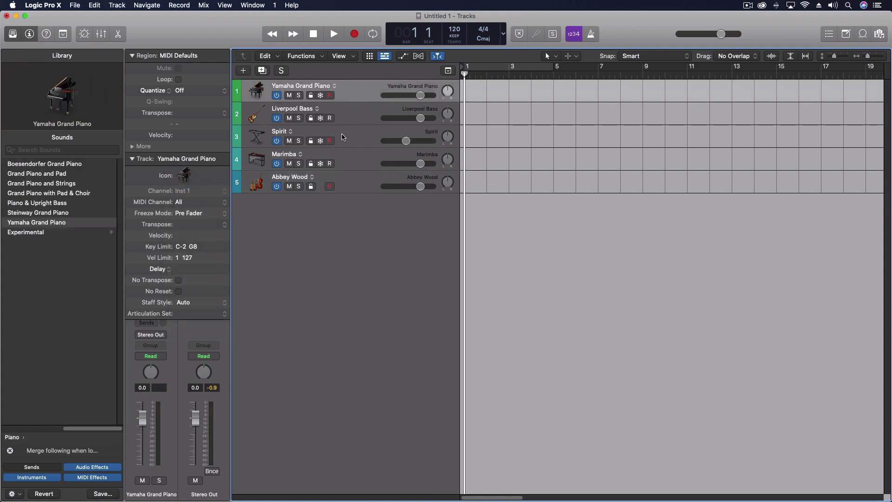
pyautogui.click(354, 142)
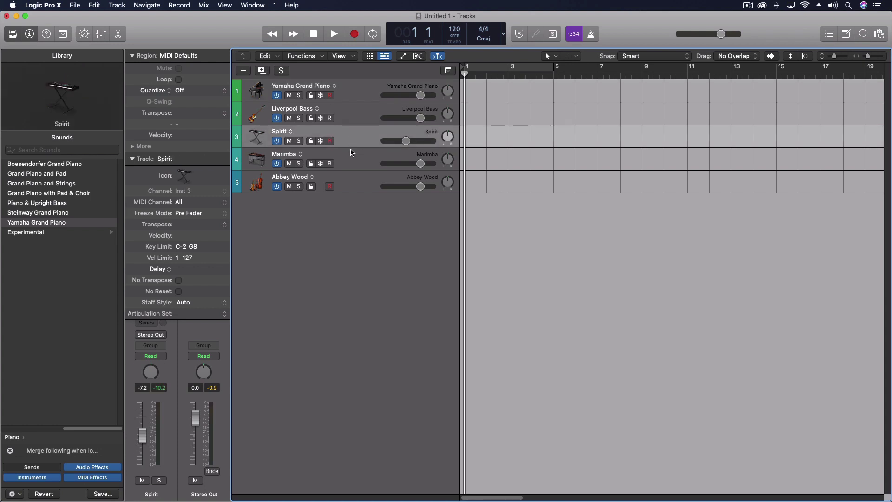
# Focus Abbey Wood, then Yamaha Grand Piano, so the piano track becomes armed
pyautogui.click(350, 176)
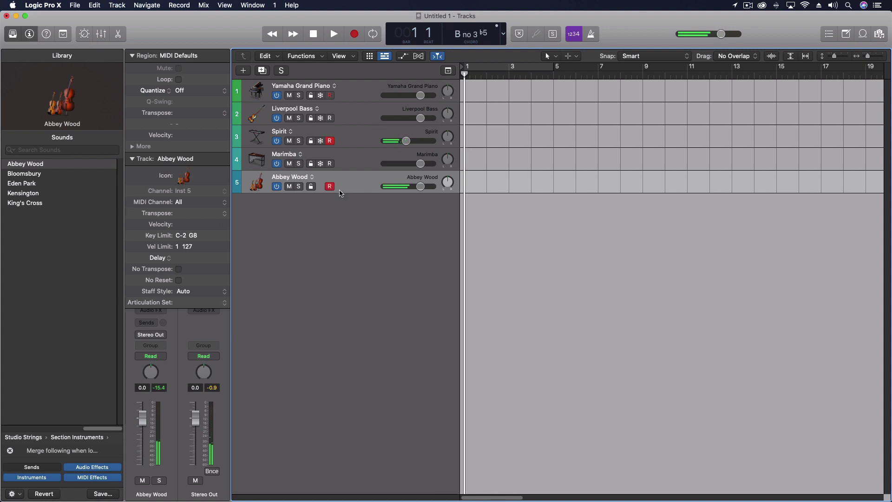
pyautogui.click(359, 90)
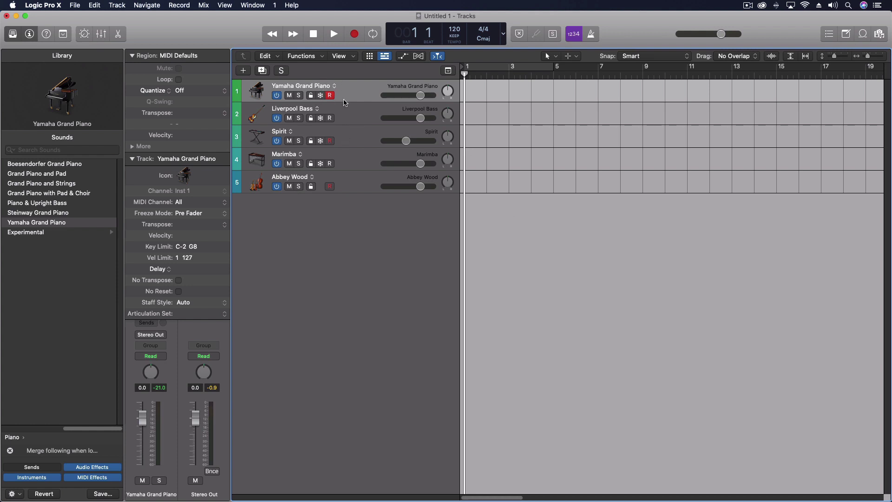
pyautogui.click(330, 141)
pyautogui.click(330, 186)
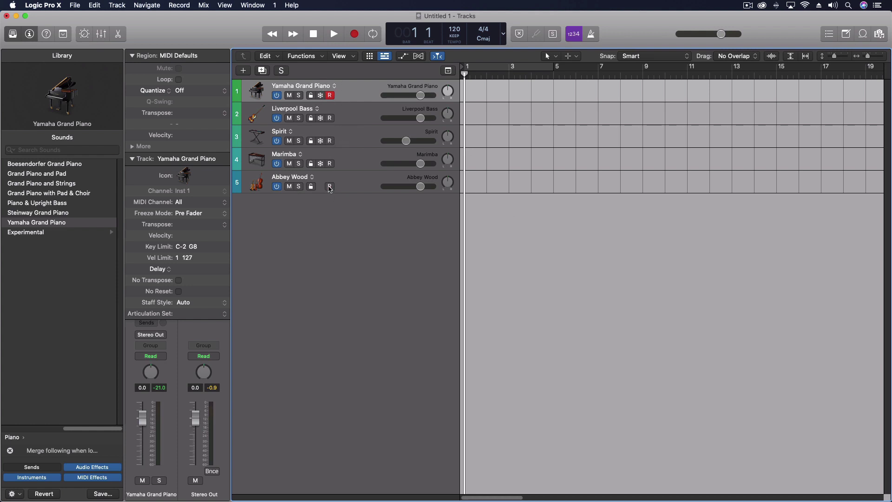
pyautogui.click(329, 96)
pyautogui.rightClick(518, 263)
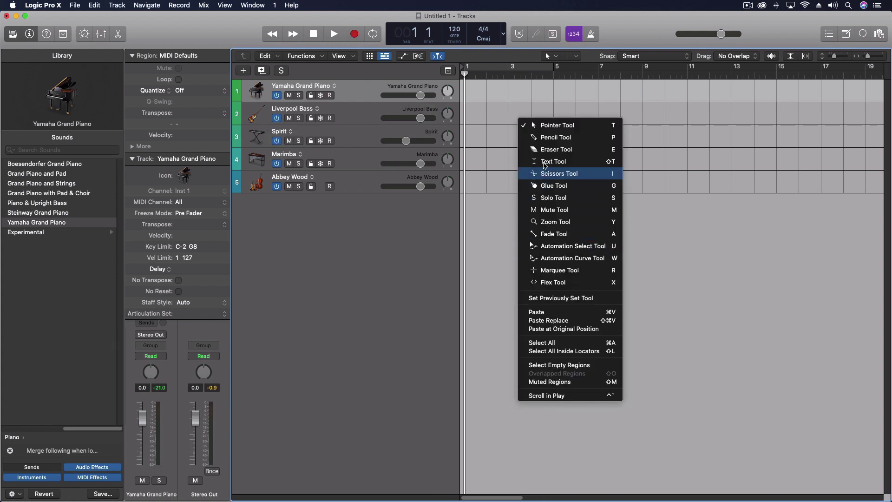
pyautogui.click(556, 137)
pyautogui.click(484, 96)
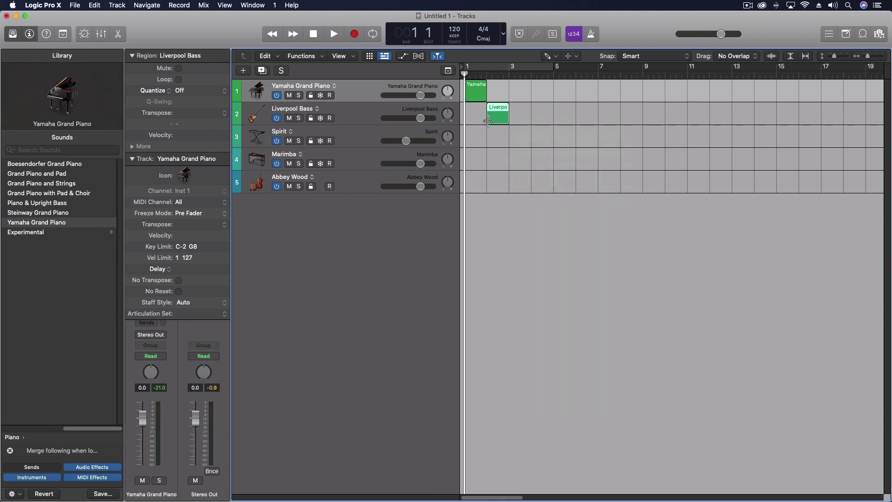
pyautogui.click(488, 122)
pyautogui.click(488, 136)
pyautogui.click(487, 158)
pyautogui.click(488, 181)
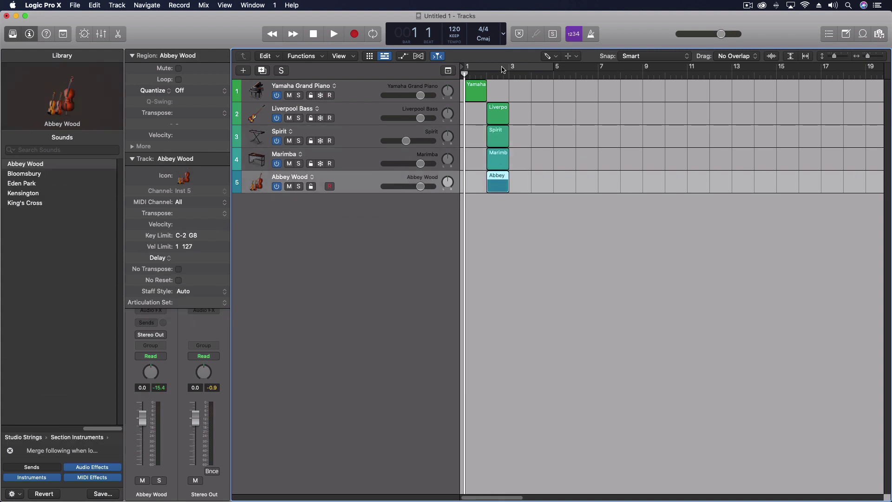
pyautogui.click(476, 91)
pyautogui.press('t')
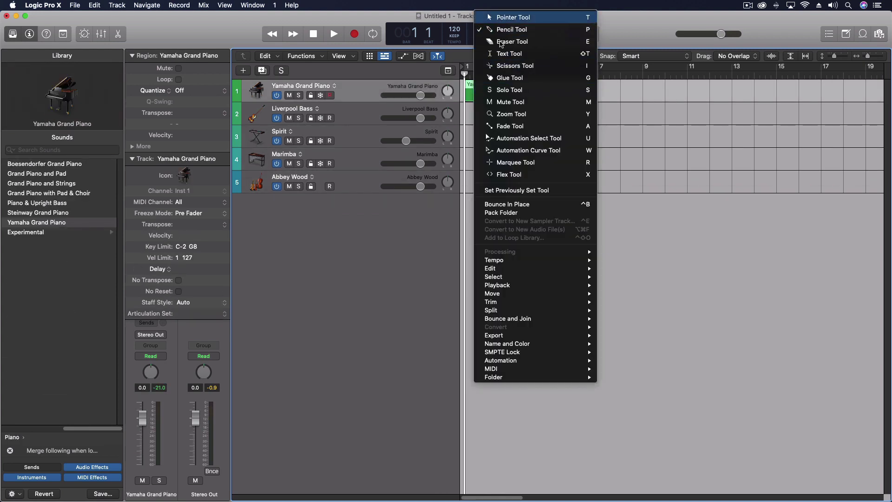
pyautogui.press('t')
pyautogui.press('Delete')
pyautogui.click(503, 133)
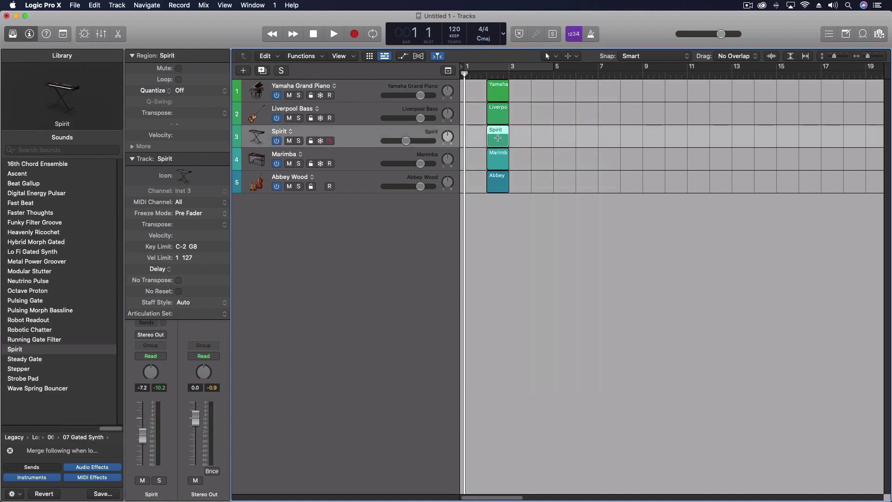
pyautogui.click(499, 88)
pyautogui.press('Delete')
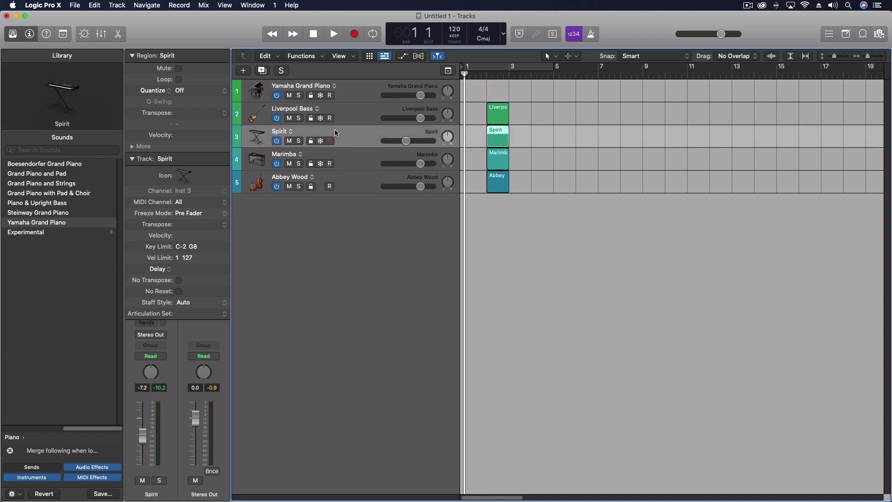
# With Spirit focused and Yamaha Grand Piano armed, record a take that becomes 'Spirit: Spirit.2' on Spirit
pyautogui.click(395, 135)
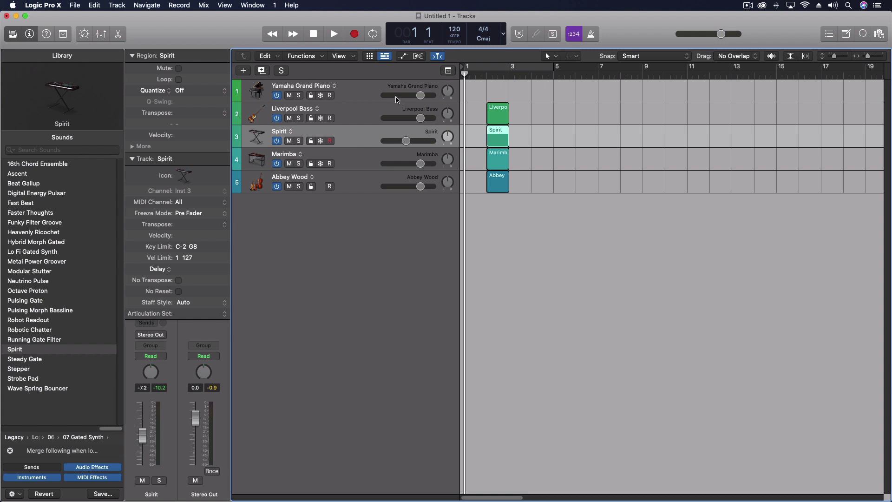
pyautogui.click(330, 95)
pyautogui.click(355, 35)
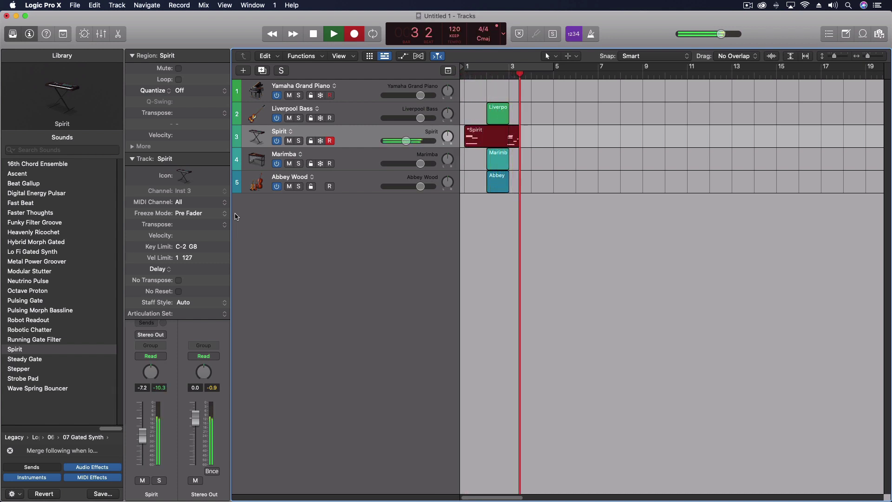
pyautogui.press('space')
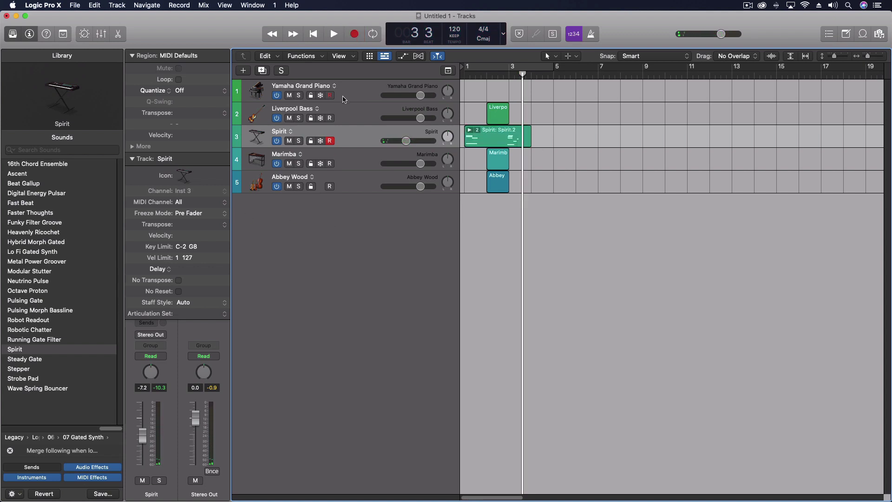
# Uncheck 'Auto demix by channel if multitrack recording' in Recording settings, then undo the Spirit take
pyautogui.click(55, 5)
pyautogui.moveTo(75, 5)
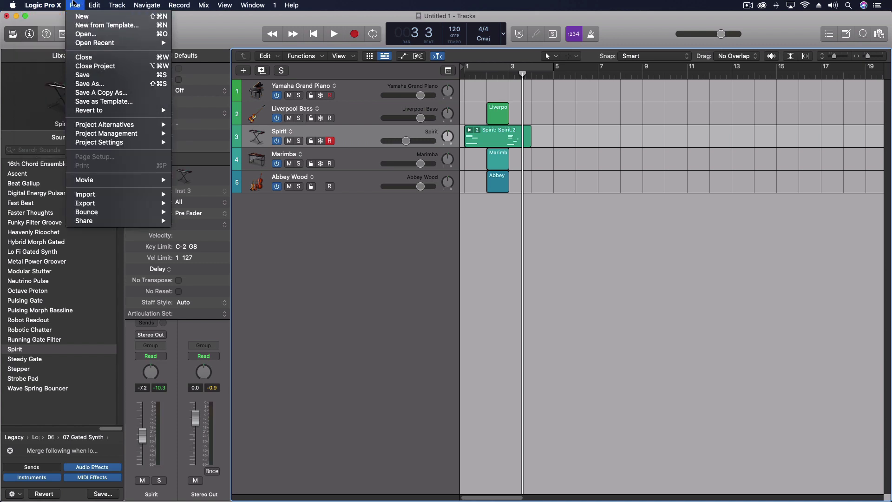
pyautogui.moveTo(102, 142)
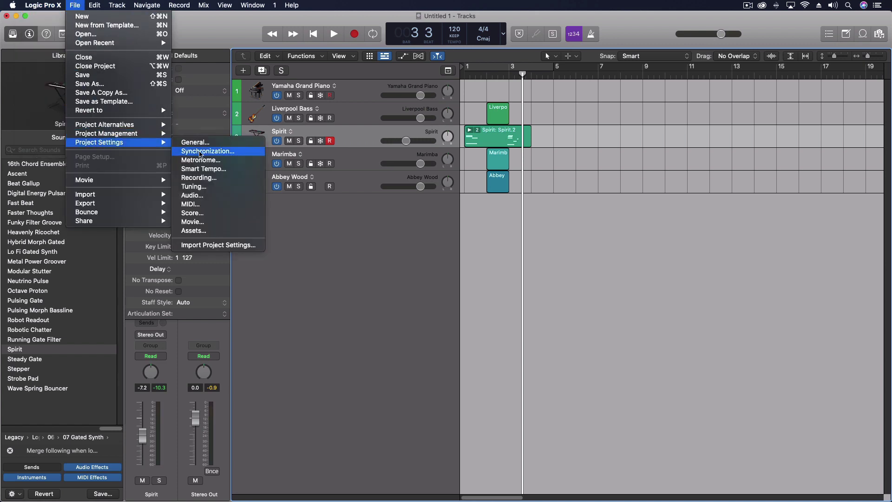
pyautogui.click(209, 177)
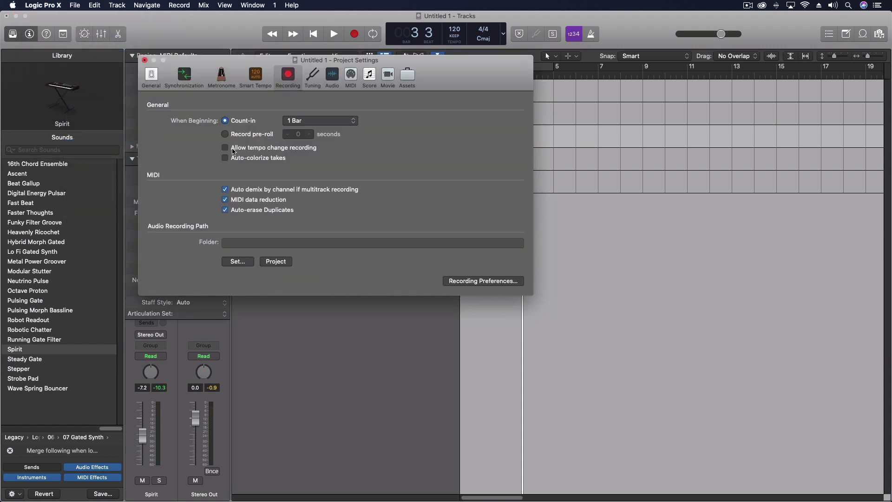
pyautogui.click(224, 190)
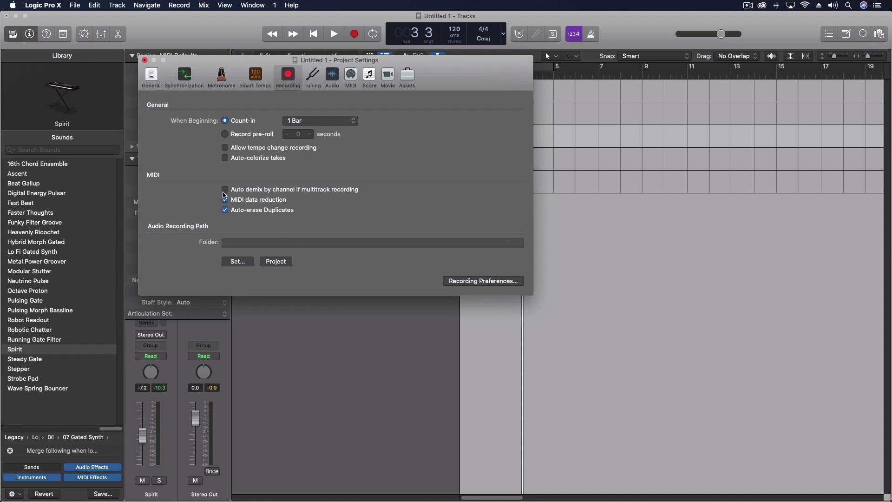
pyautogui.click(144, 60)
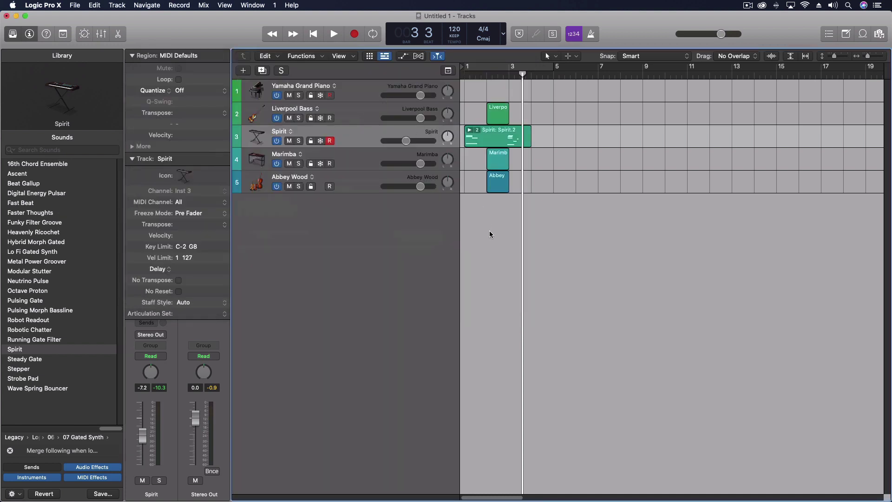
pyautogui.press('super+z')
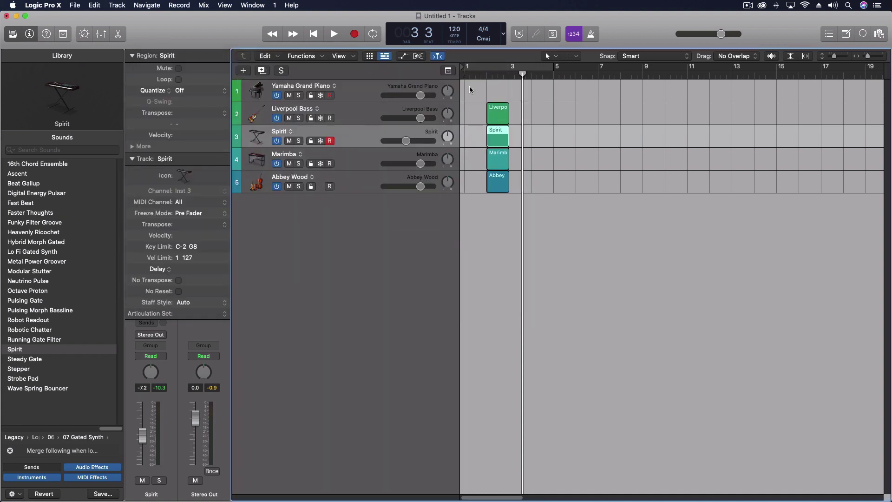
# Return to the project start, mute Spirit, record a test take, then undo it
pyautogui.press('Return')
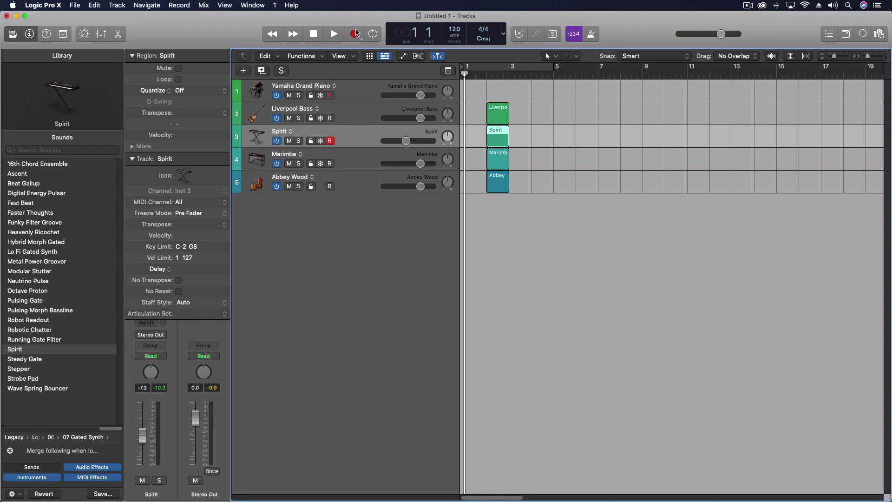
pyautogui.click(289, 141)
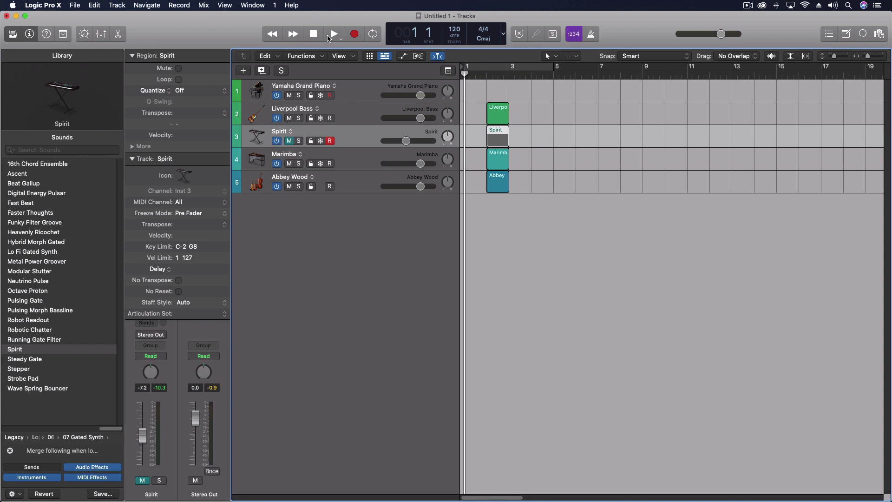
pyautogui.click(355, 34)
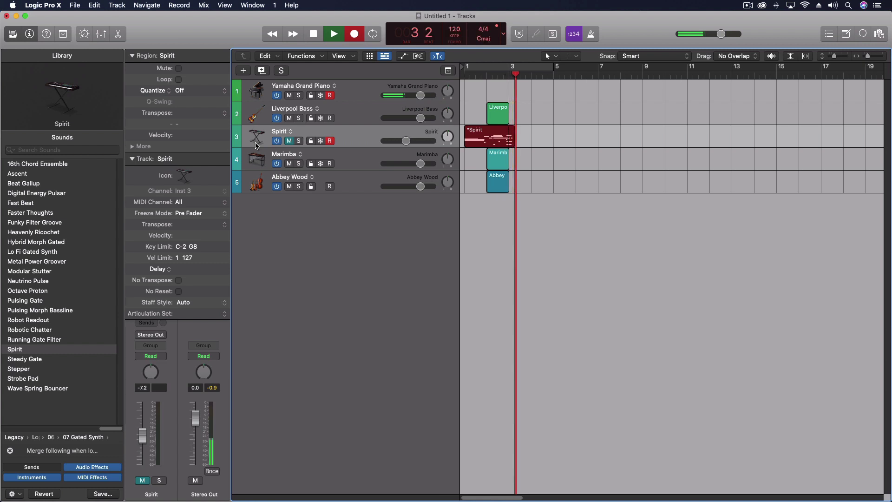
pyautogui.press('space')
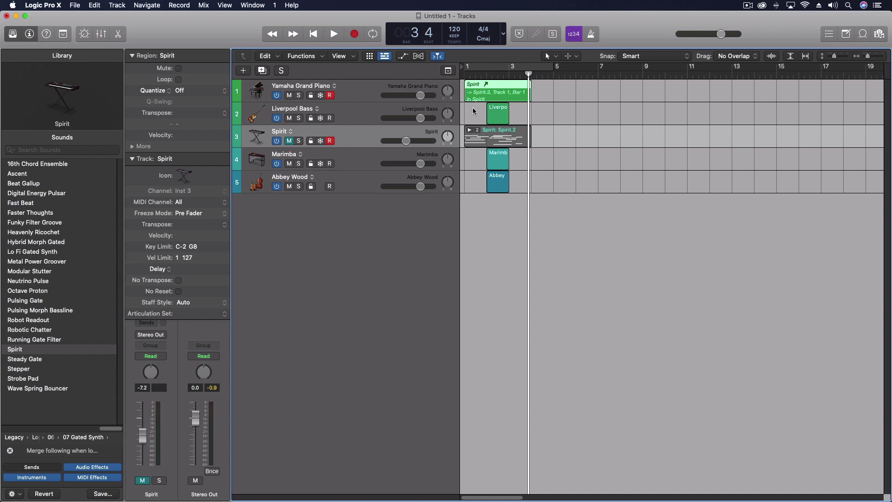
pyautogui.press('super+z')
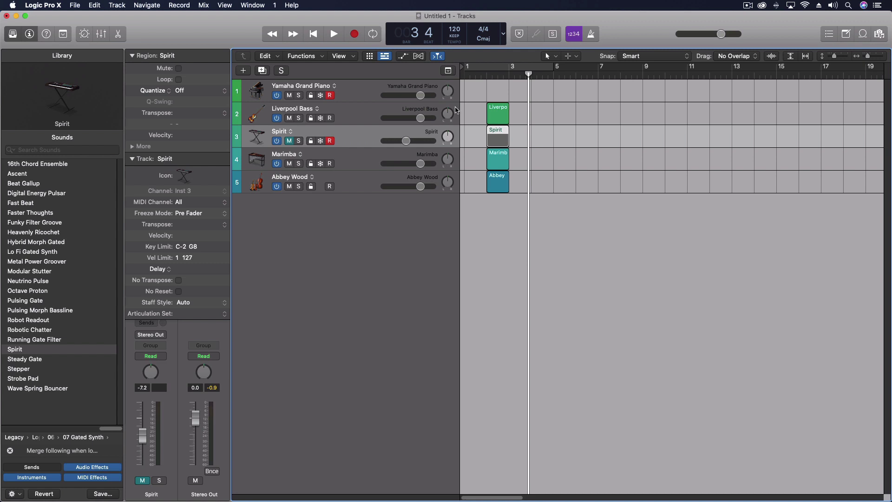
# Unmute Spirit and cycle focus through the Piano, Bass, Spirit, Marimba and Abbey Wood tracks
pyautogui.click(289, 140)
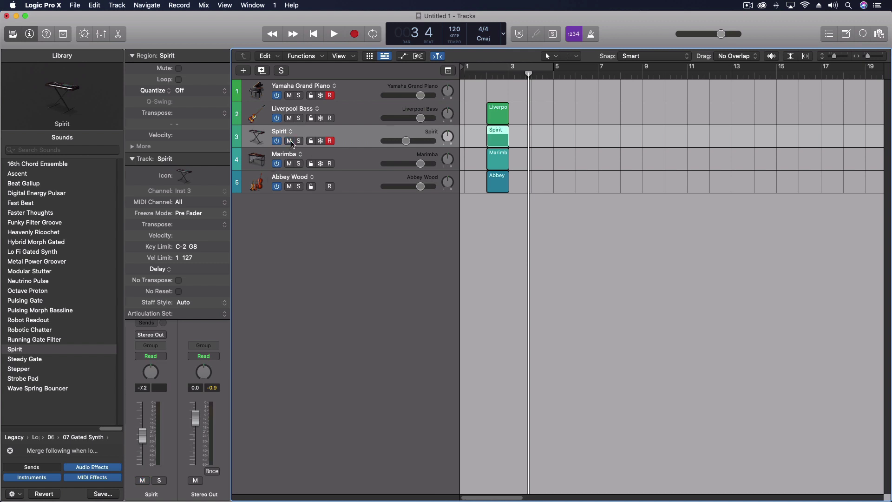
pyautogui.click(365, 89)
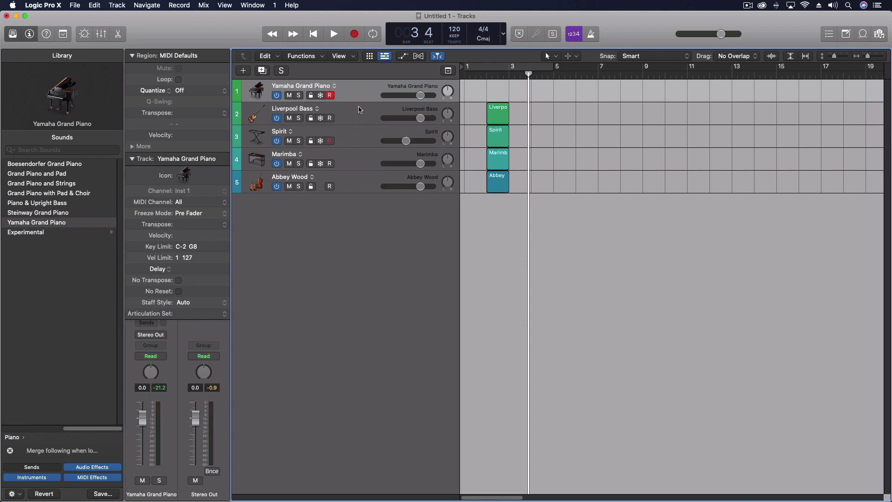
pyautogui.click(361, 111)
pyautogui.click(340, 100)
pyautogui.click(343, 115)
pyautogui.click(348, 135)
pyautogui.click(354, 165)
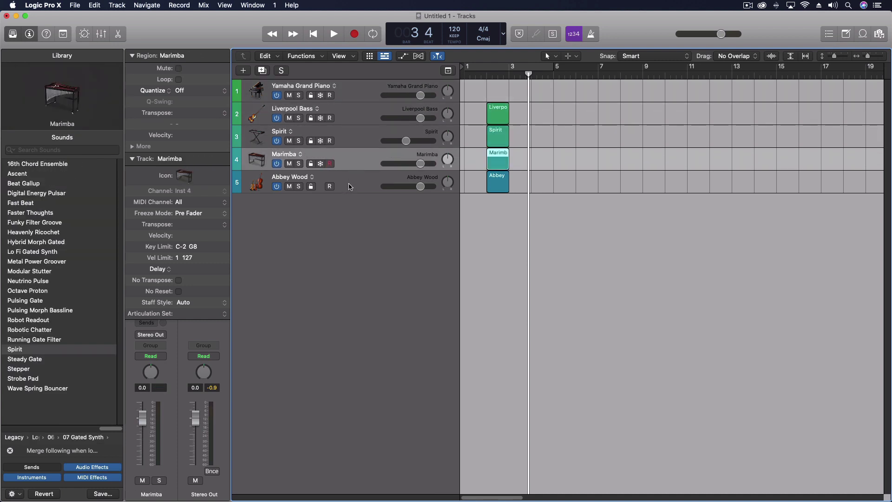
pyautogui.click(350, 180)
pyautogui.click(358, 86)
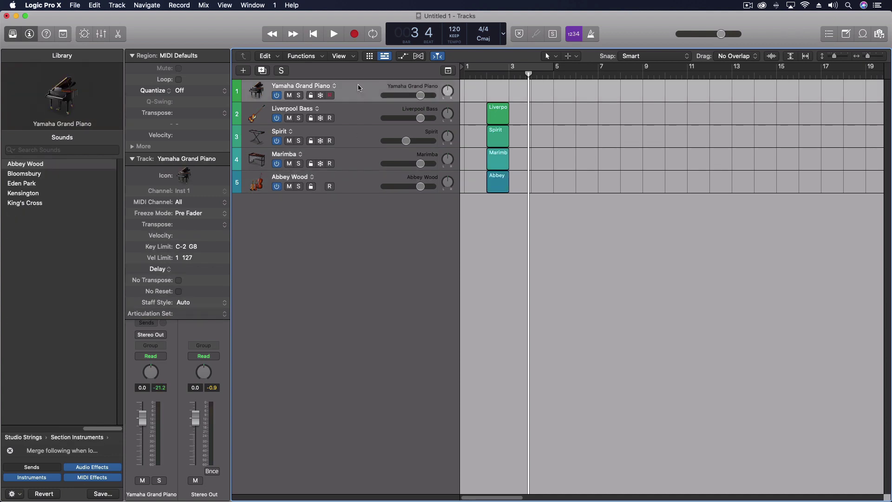
# Record a new MIDI take on Liverpool Bass, stopping around bar 5
pyautogui.click(349, 114)
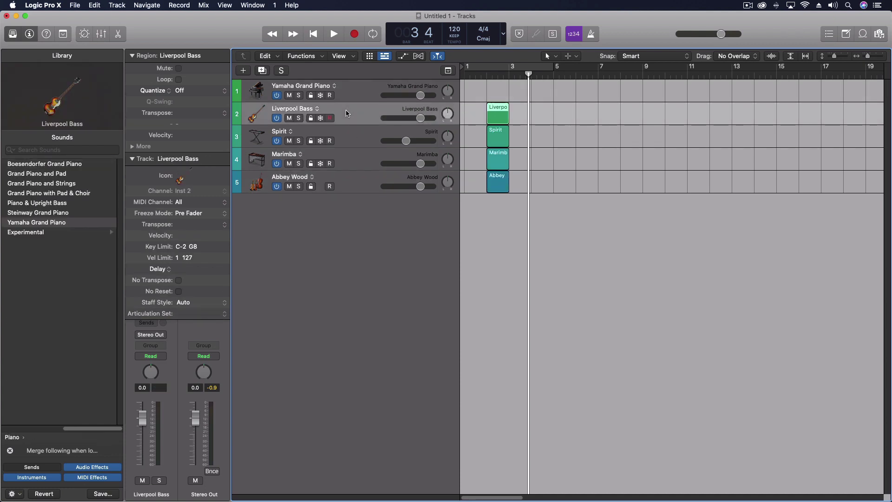
pyautogui.click(354, 34)
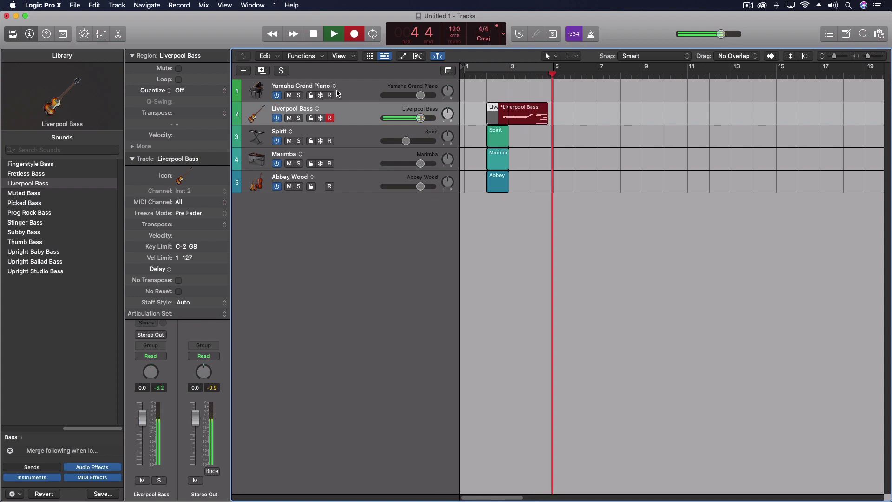
pyautogui.press('space')
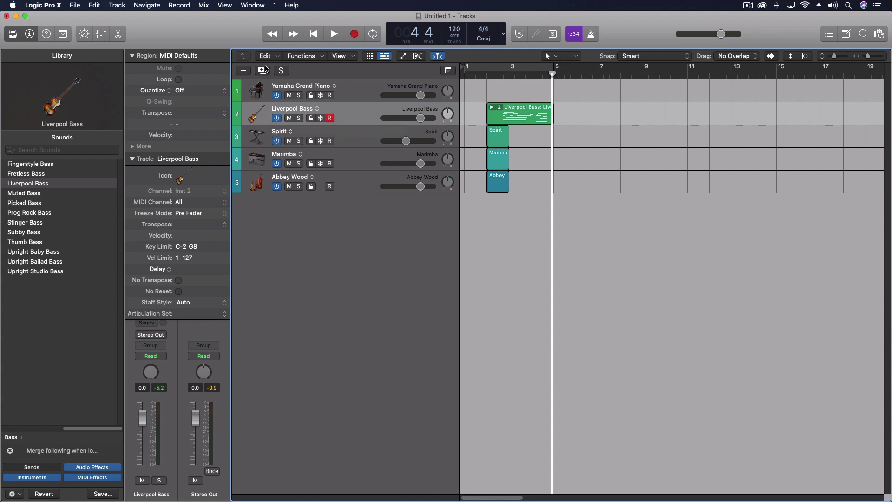
pyautogui.click(274, 57)
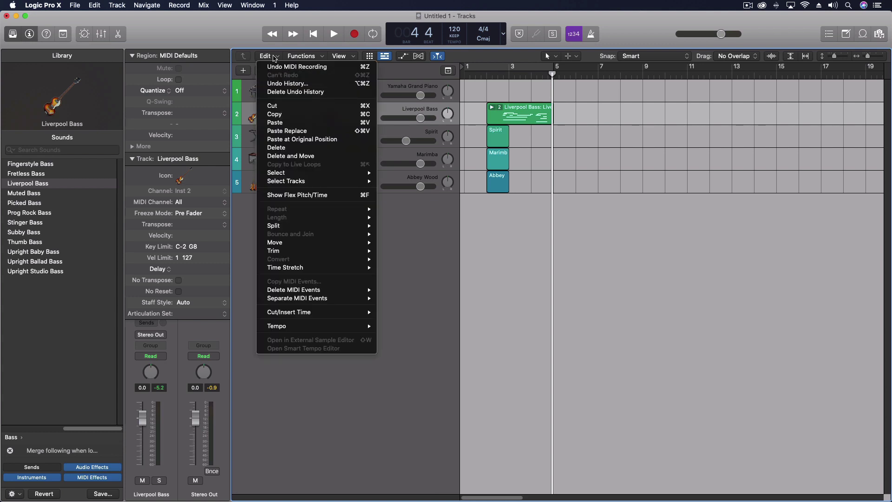
pyautogui.click(301, 56)
pyautogui.click(301, 56)
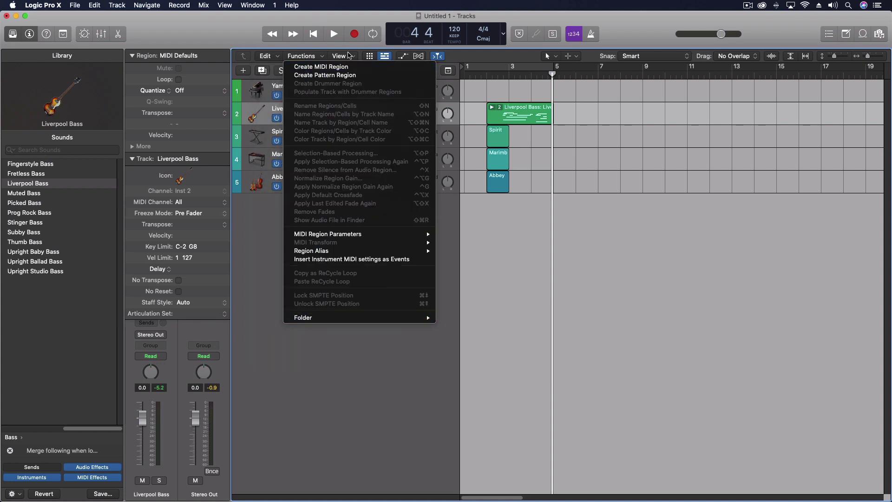
pyautogui.click(346, 57)
pyautogui.click(346, 57)
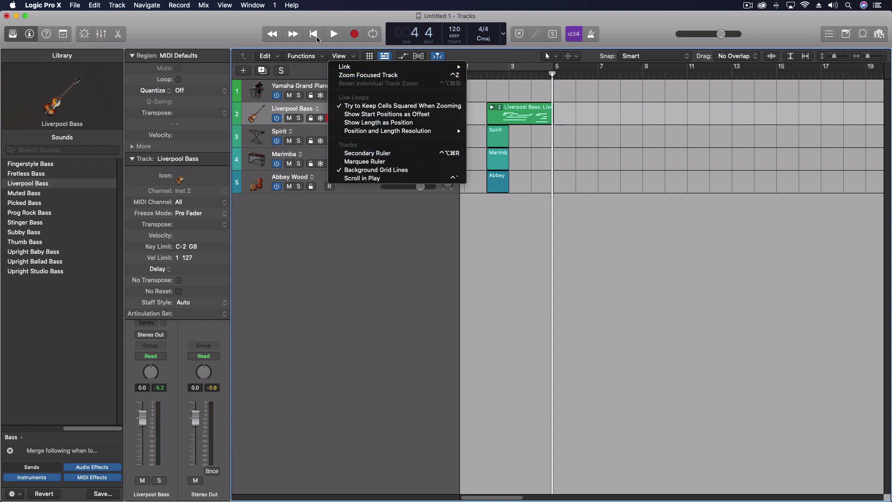
pyautogui.click(236, 43)
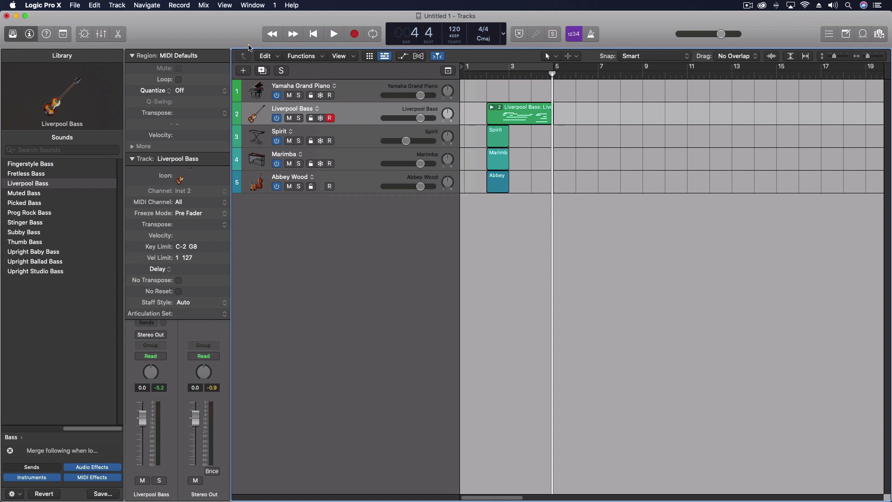